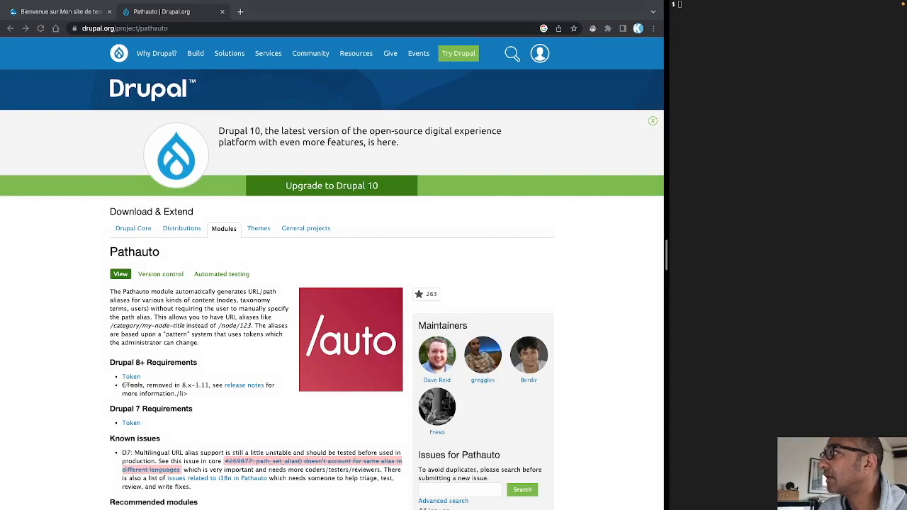
Step: Copy the 8.x-1.11 install command from the Pathauto project page and run composer require 'drupal/pathauto:^1.11' in the terminal
left_click(78, 263)
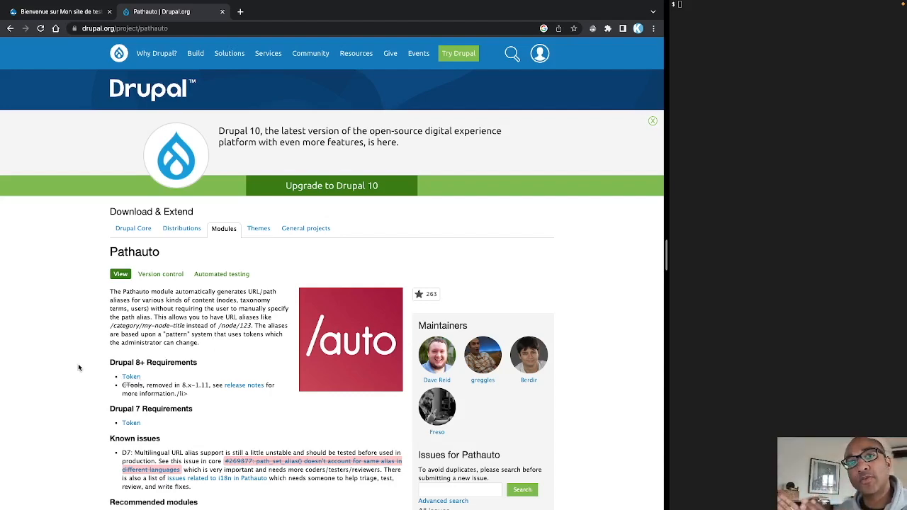
scroll(71, 368, "down", 6)
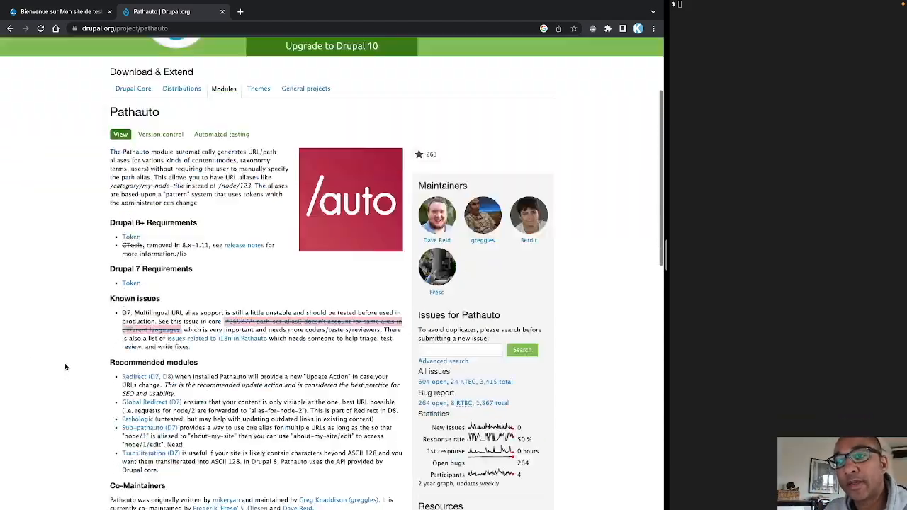
scroll(77, 352, "down", 1)
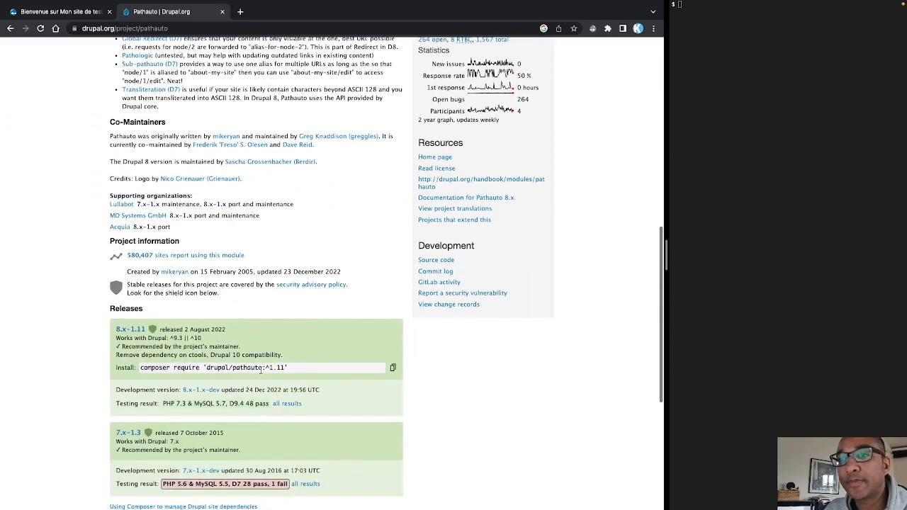
left_click(393, 368)
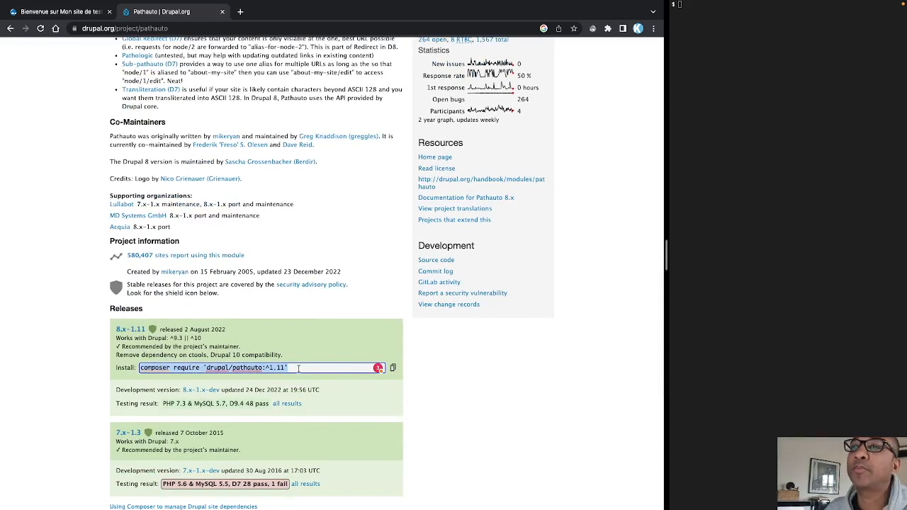
left_click(749, 61)
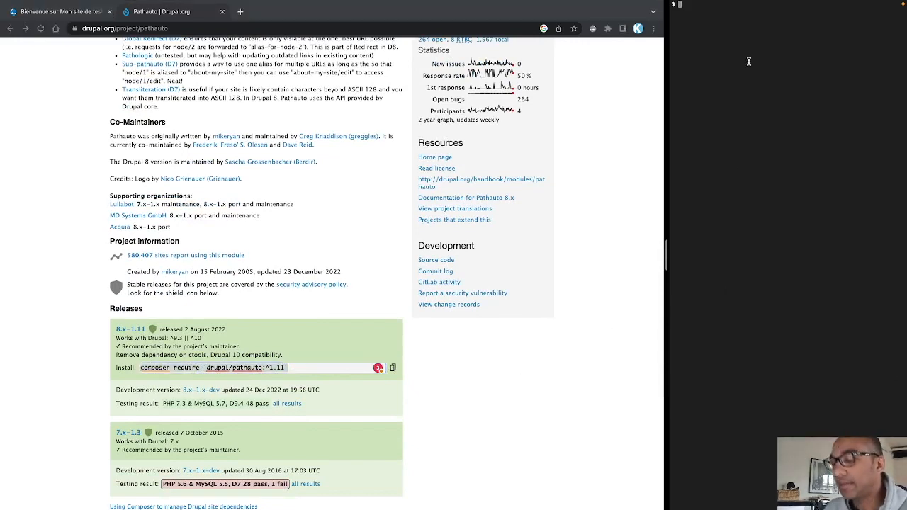
key("super+v")
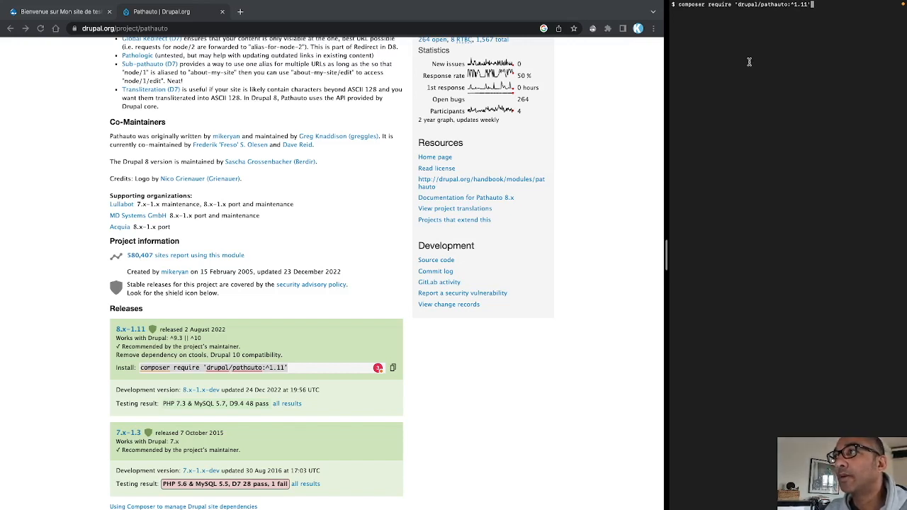
key("Return")
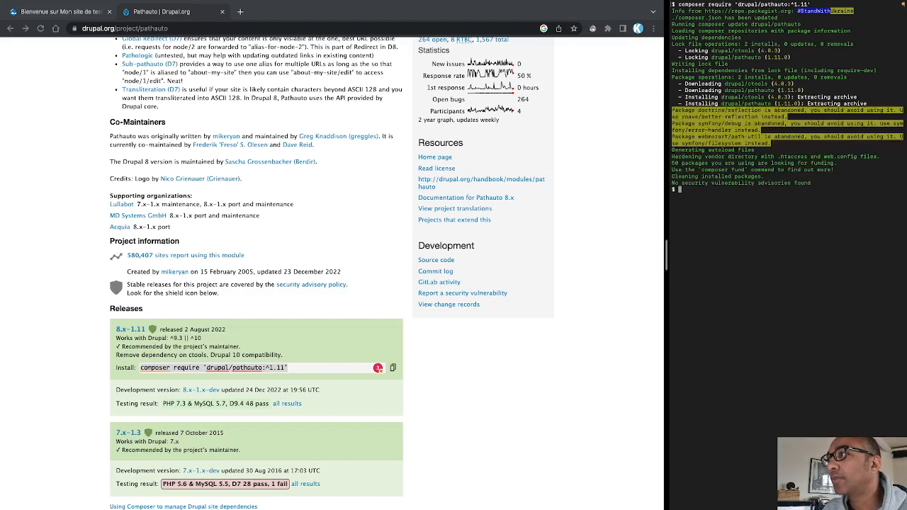
Step: Enable the module in the terminal with drush en pathauto, copying the module name from the project page's URL
type("drush en")
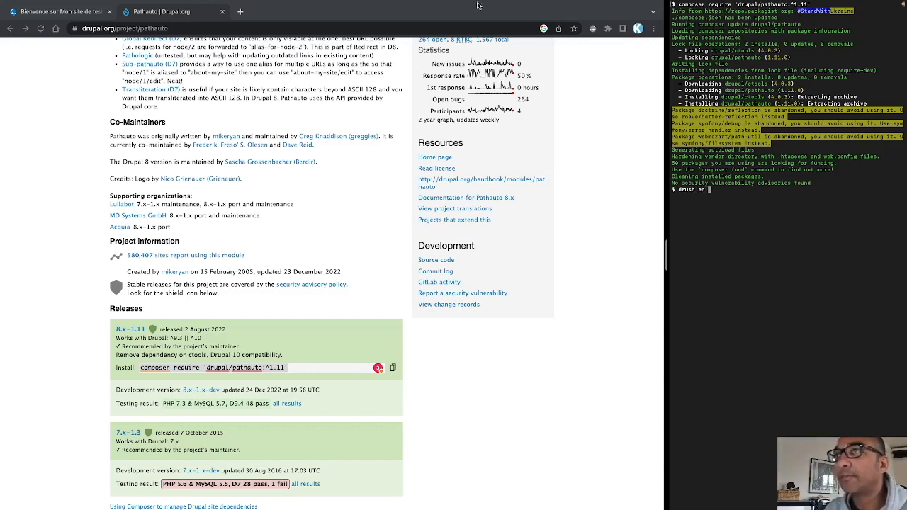
double_click(148, 26)
double_click(192, 28)
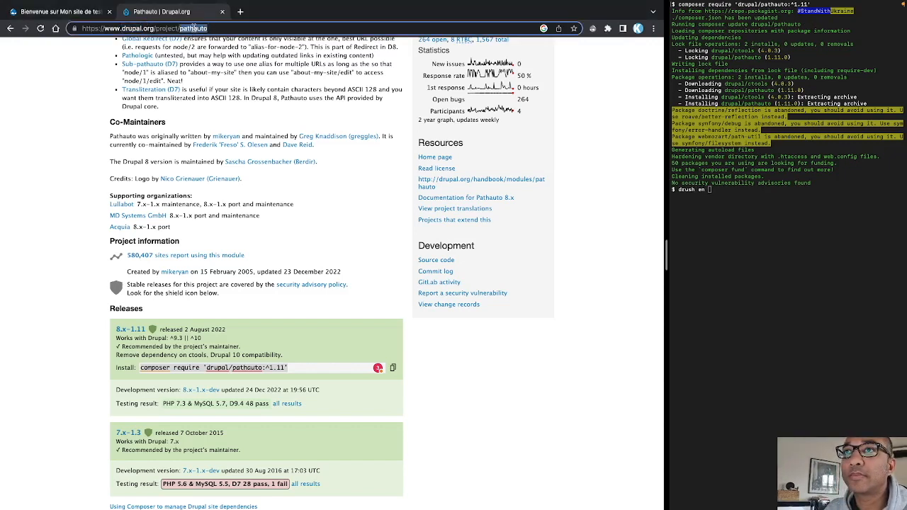
left_click(737, 212)
key("super+v")
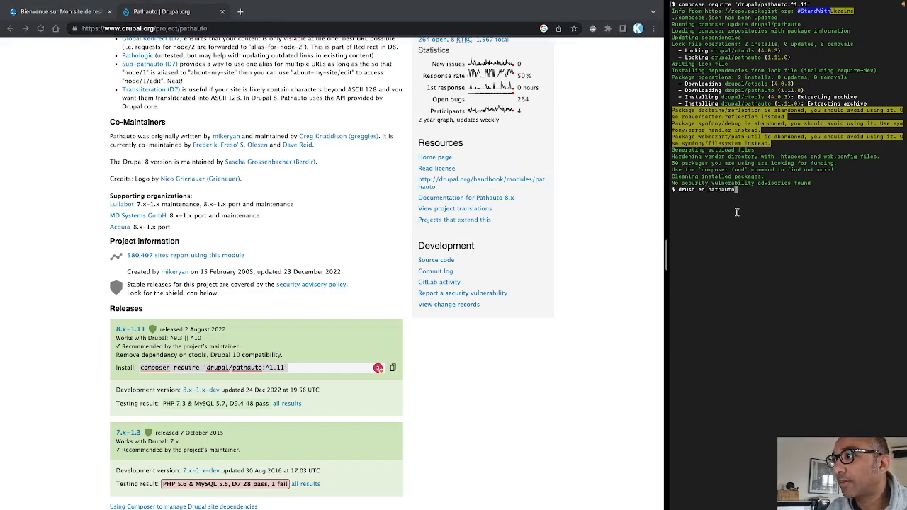
key("Return")
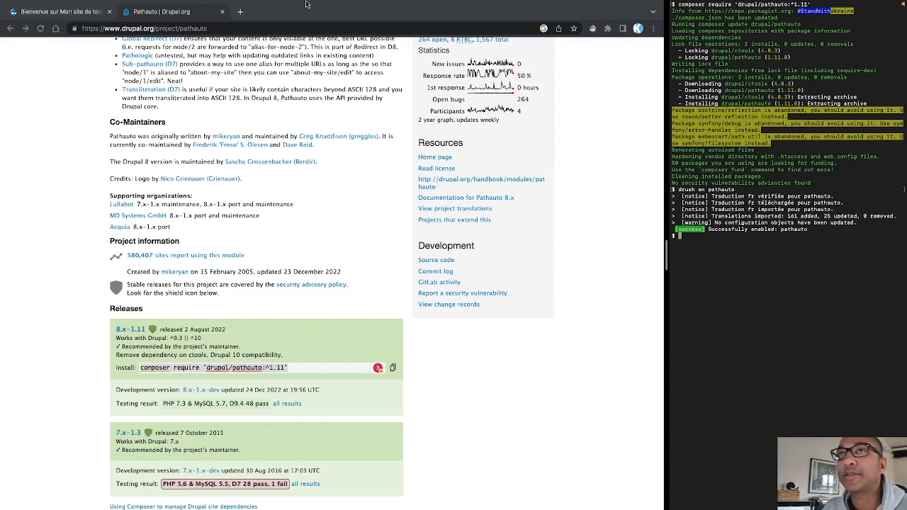
Step: Switch to the test site's home page in the browser and reload it
left_click(54, 131)
left_click(85, 13)
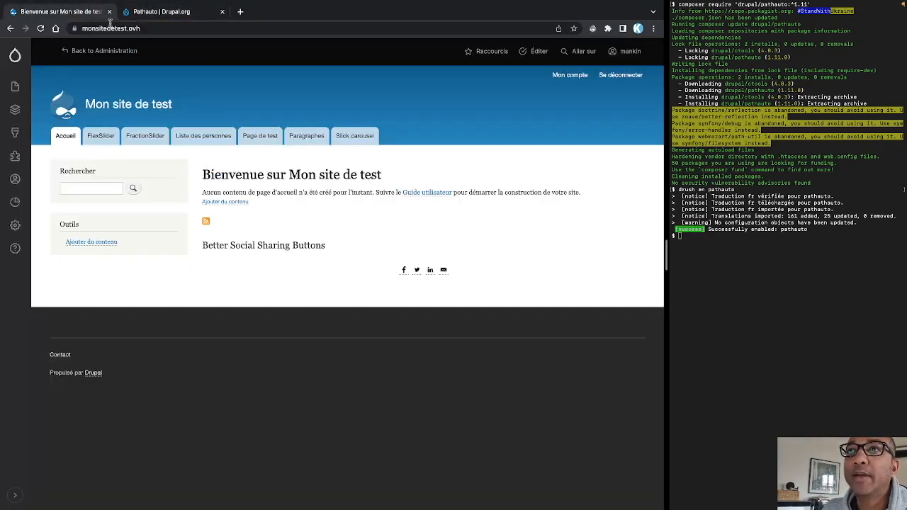
key("super+r")
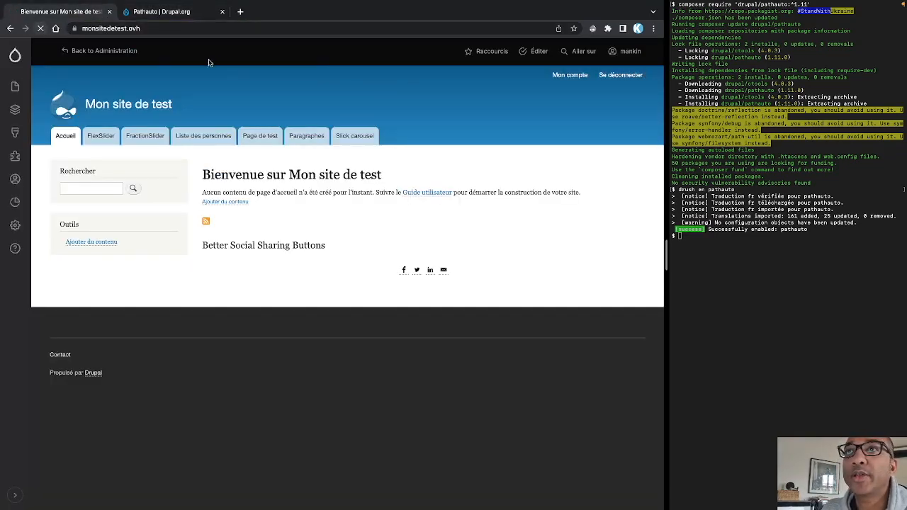
left_click(206, 12)
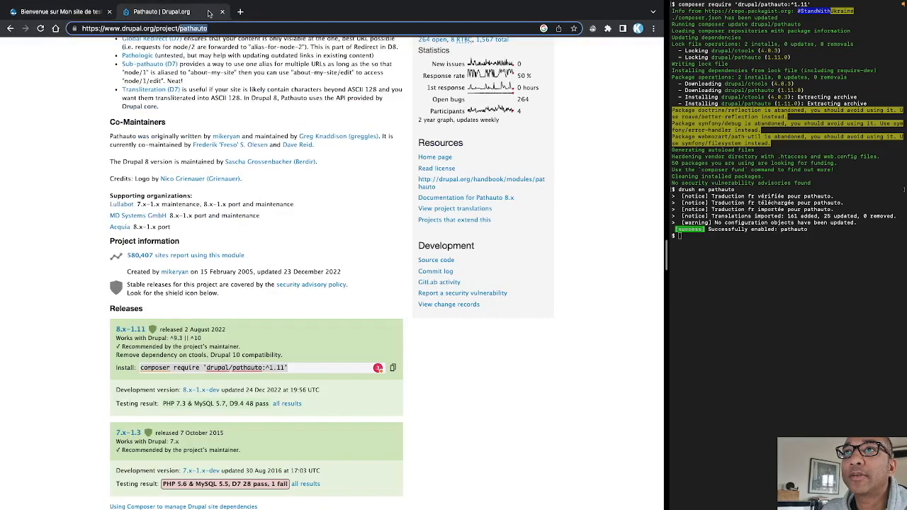
left_click(94, 13)
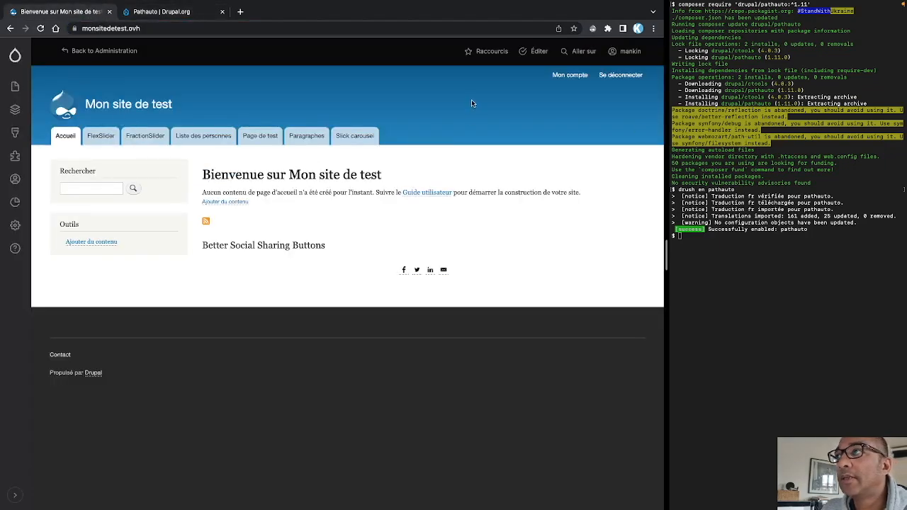
key("alt+d")
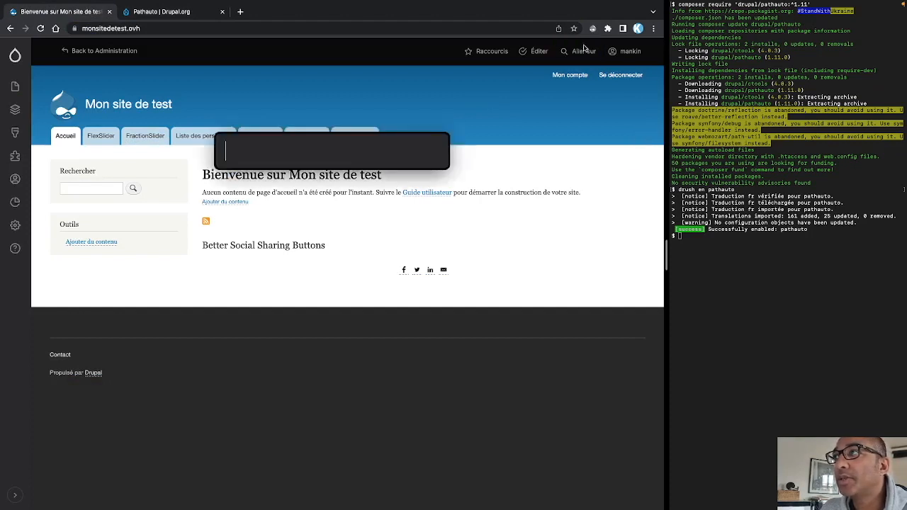
type("path")
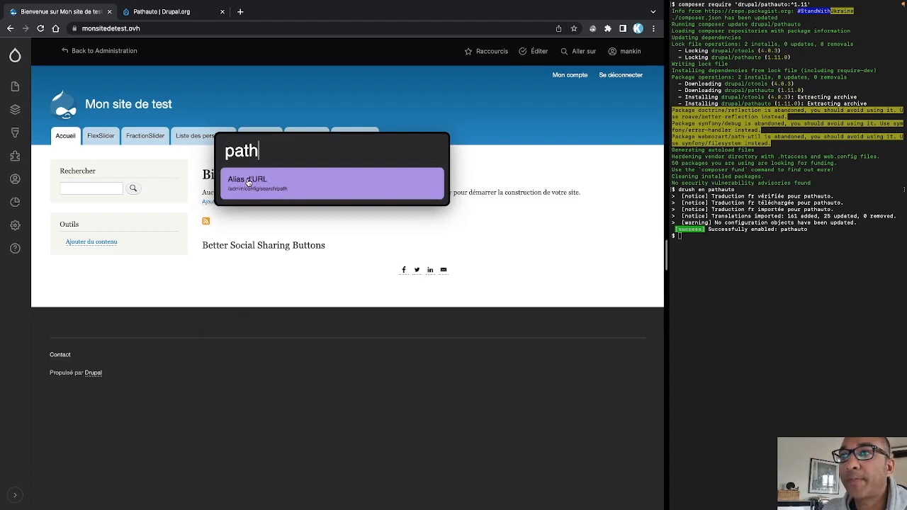
left_click(540, 85)
Step: Search the site administration for "path" to reach Alias d'URL, and start adding a new Pathauto pattern (motif)
left_click(581, 51)
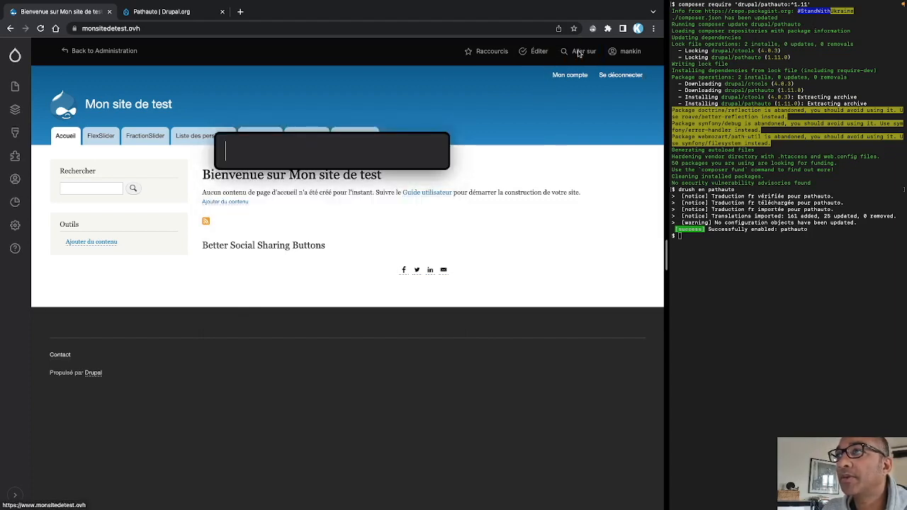
type("path")
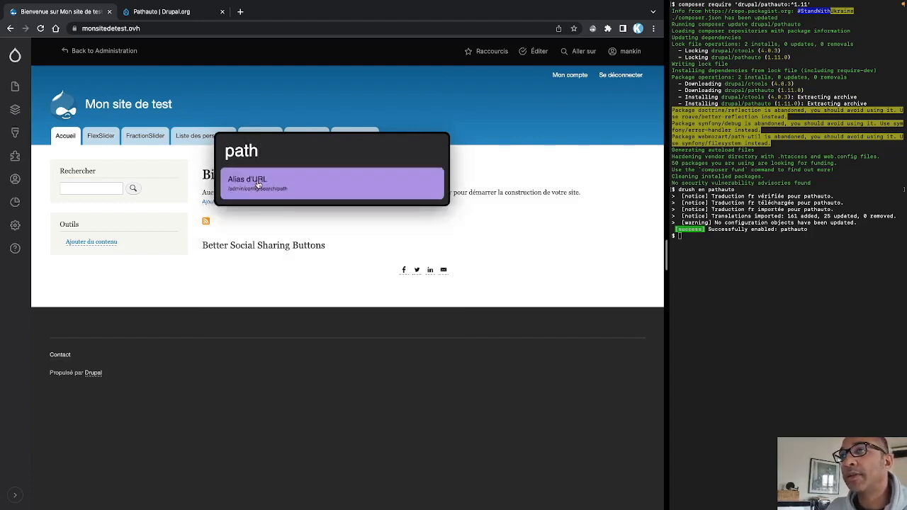
left_click(258, 185)
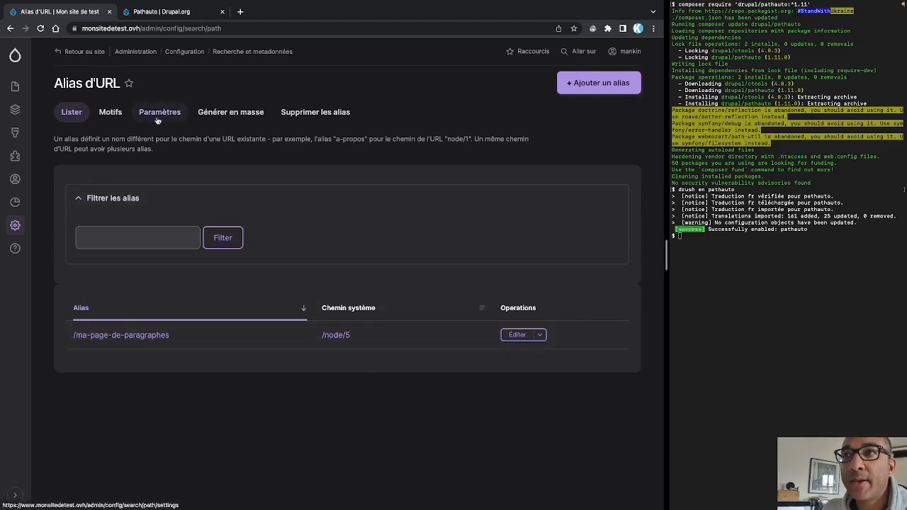
left_click(110, 115)
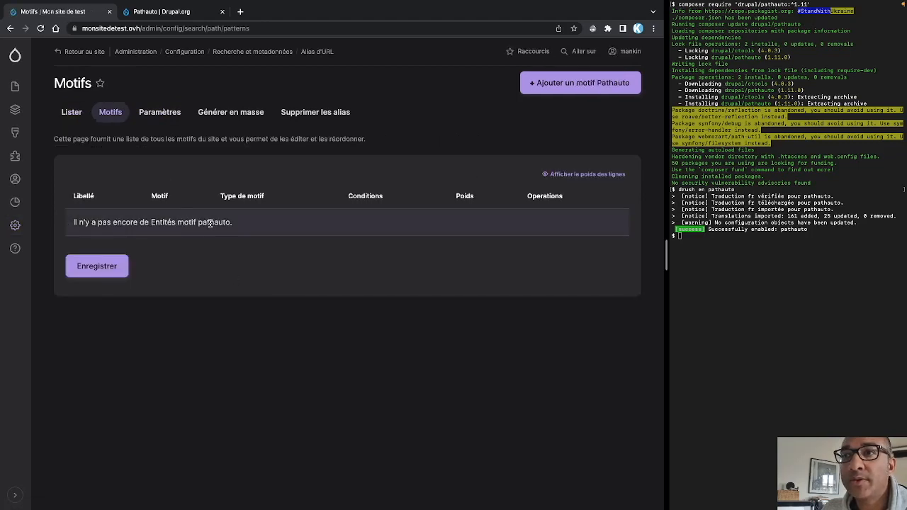
left_click(581, 85)
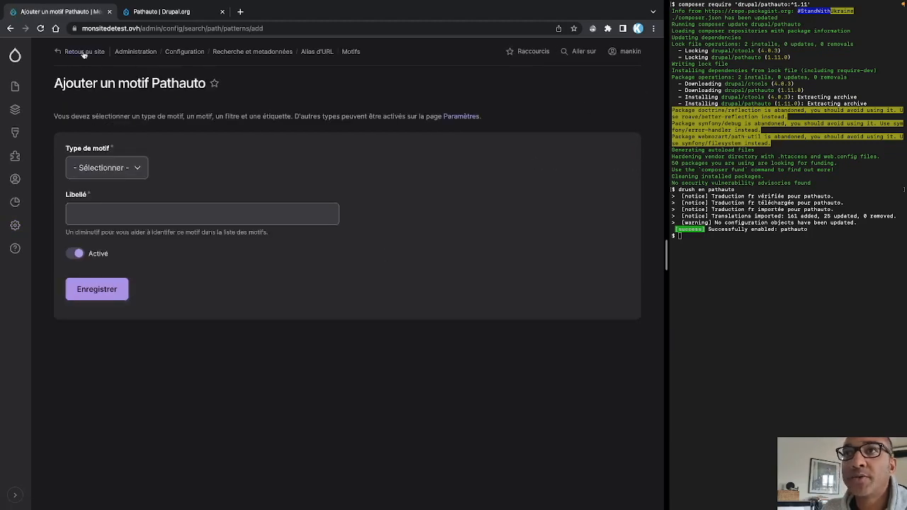
Step: Open the site in a second browser tab, go to Liste des personnes and copy its path liste-des-personnes from the URL
right_click(17, 57)
left_click(57, 61)
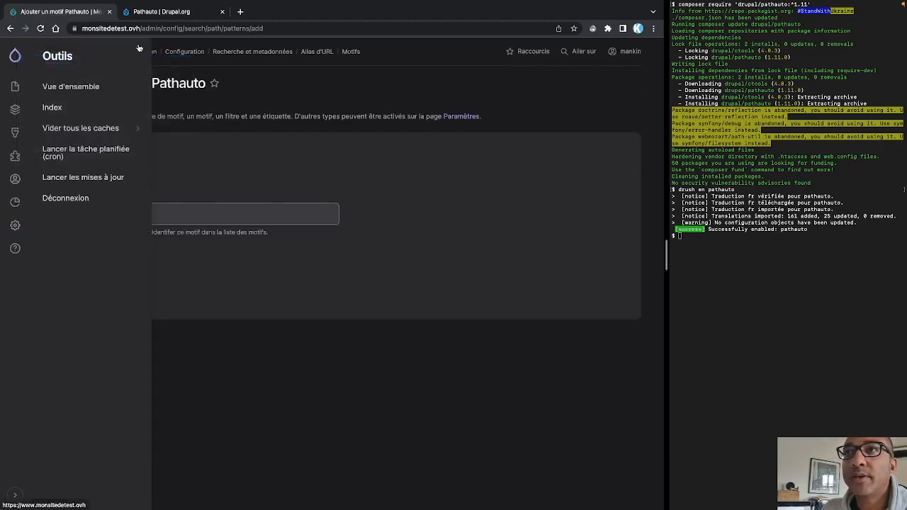
left_click(174, 11)
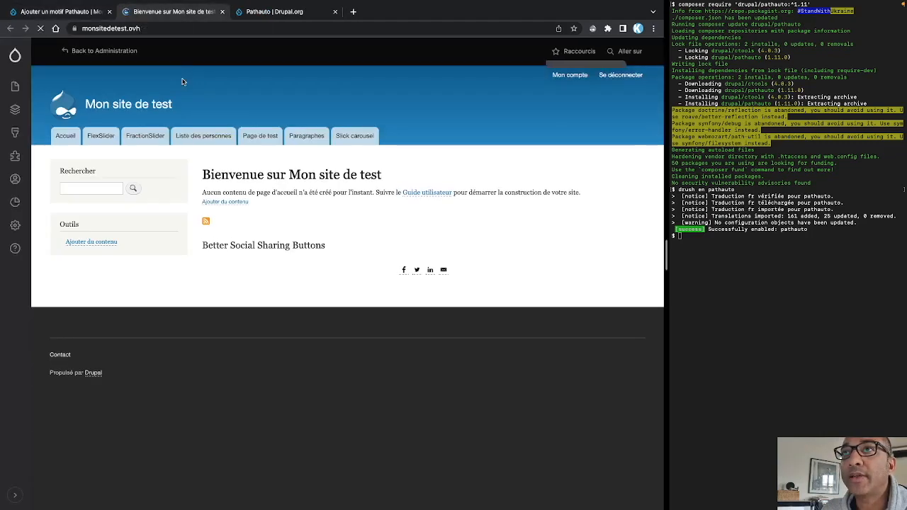
left_click(204, 135)
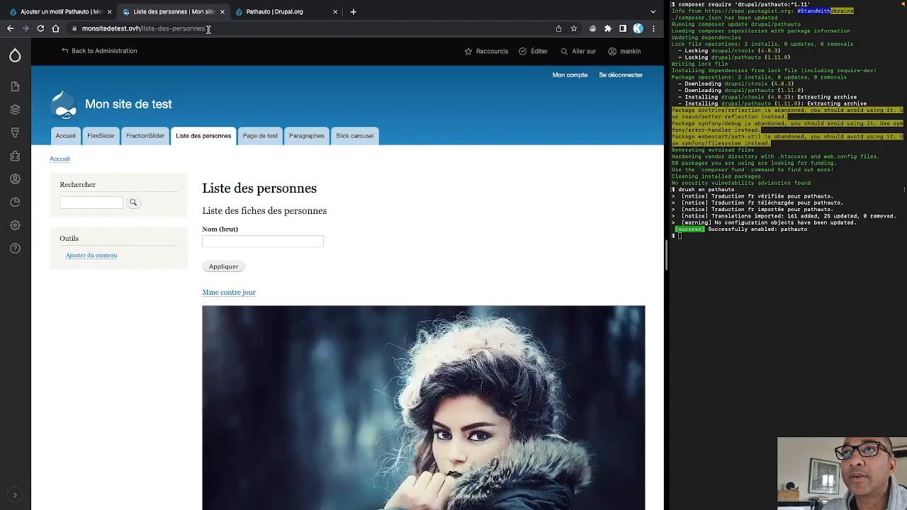
left_click_drag(208, 29, 141, 29)
key("super+c")
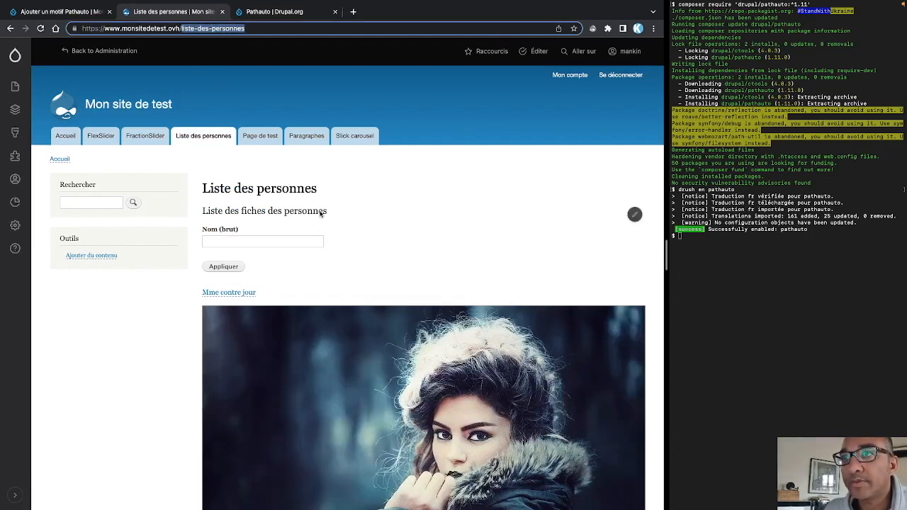
Step: Return to the new Pathauto pattern, set its type to Mon contenu and restrict it to the Fiche personnalisée content type
left_click(85, 13)
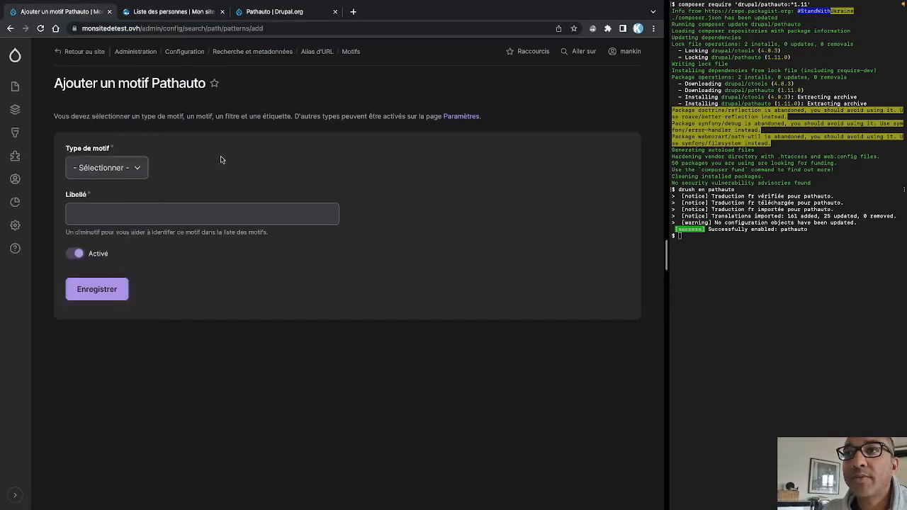
left_click(82, 207)
left_click(106, 168)
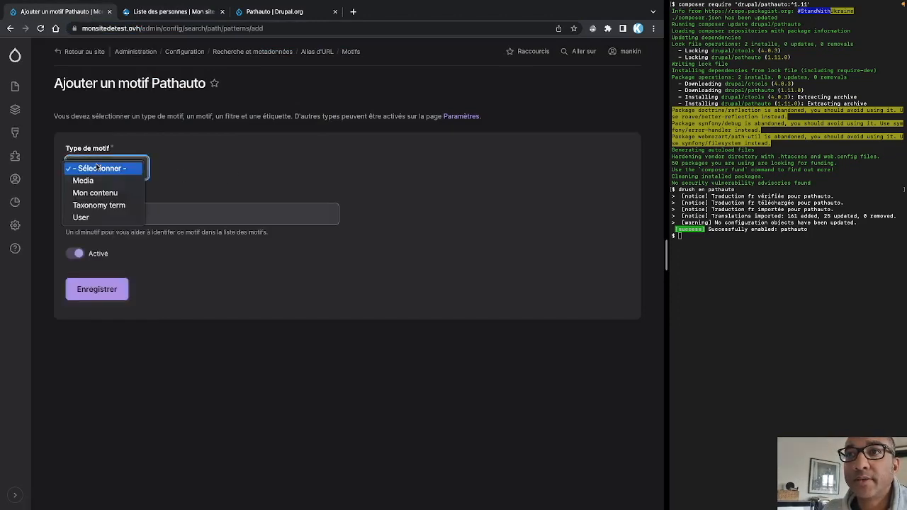
left_click(107, 193)
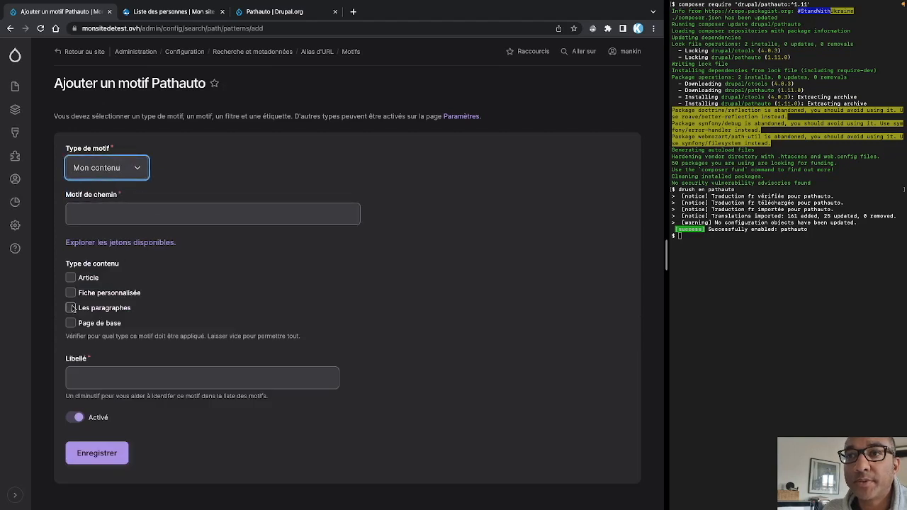
left_click(70, 294)
Step: Enter /liste-des-personnes/ as the start of the path pattern (Motif de chemin), using the copied path
left_click(79, 213)
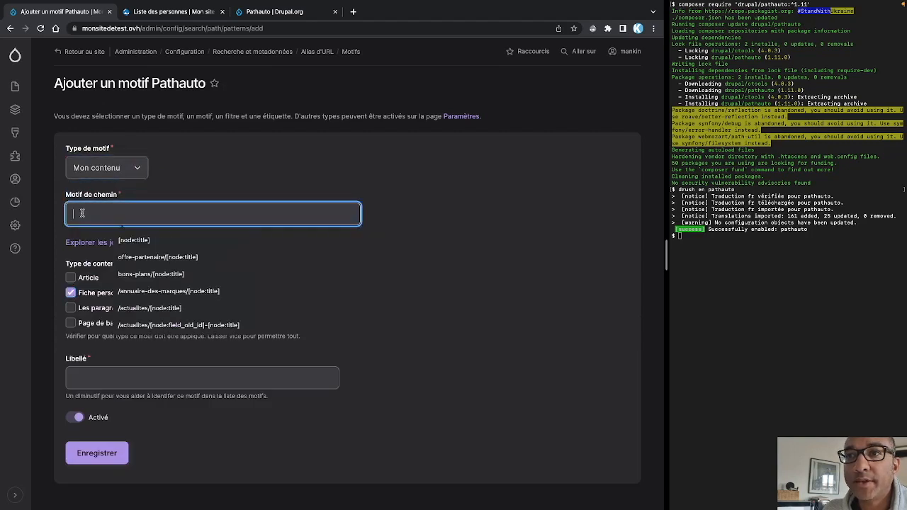
type("/")
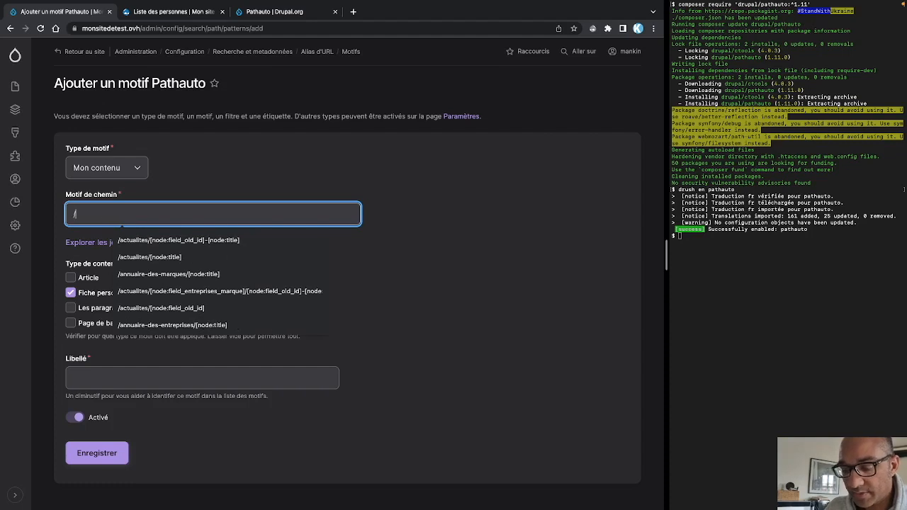
key("super+v")
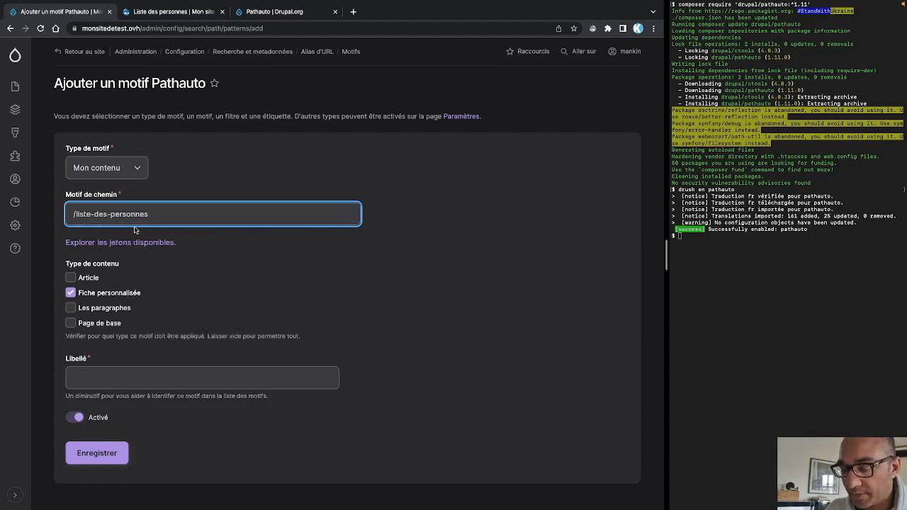
Step: Browse the available tokens for the path pattern and expand the Nœuds group
left_click(119, 243)
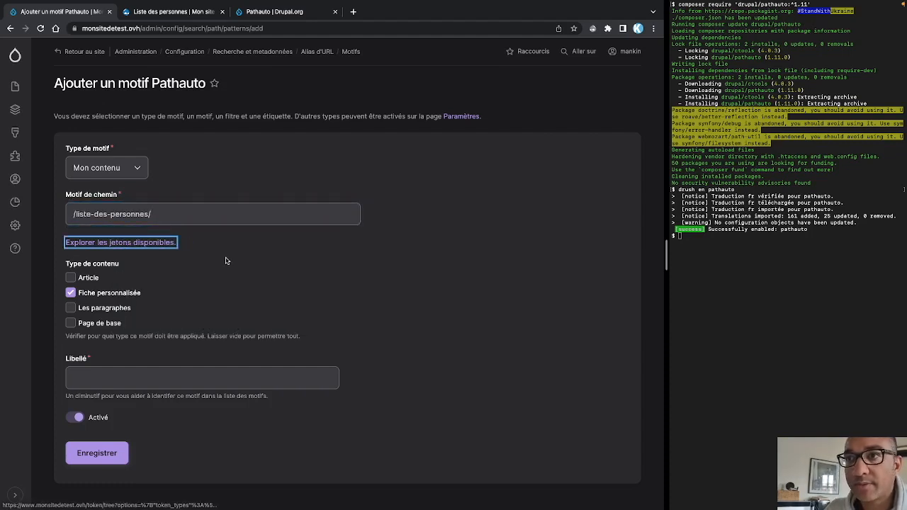
left_click_drag(470, 325, 462, 124)
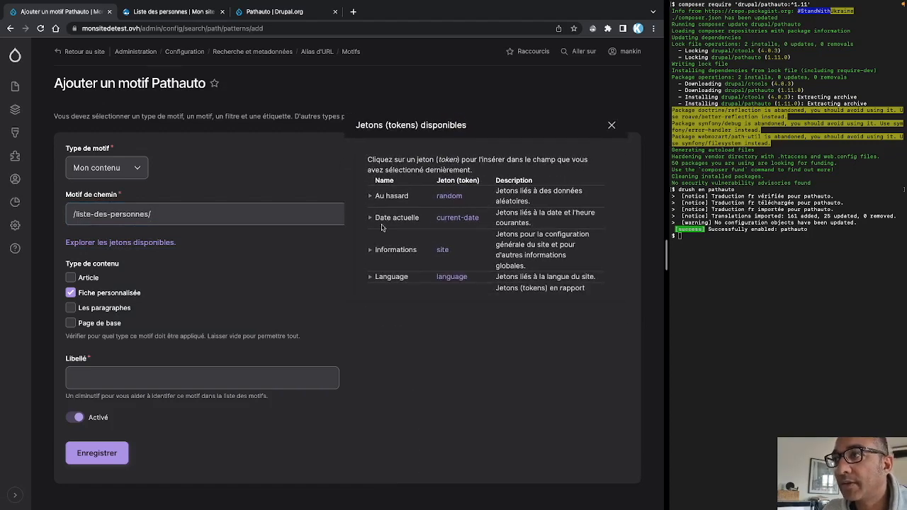
scroll(376, 251, "down", 1)
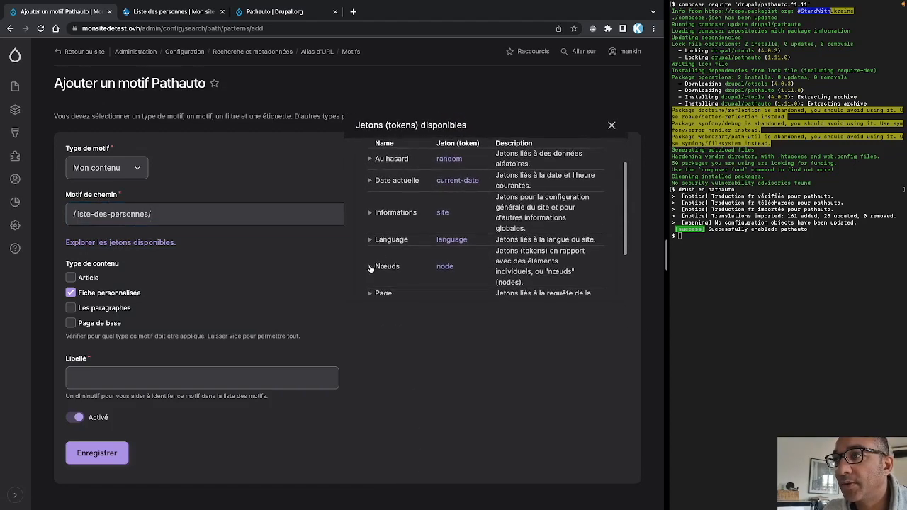
left_click(370, 268)
Step: Append the node's Titre token [node:title] to the path pattern after /liste-des-personnes/ and close the token list
scroll(423, 224, "down", 1)
scroll(423, 224, "down", 4)
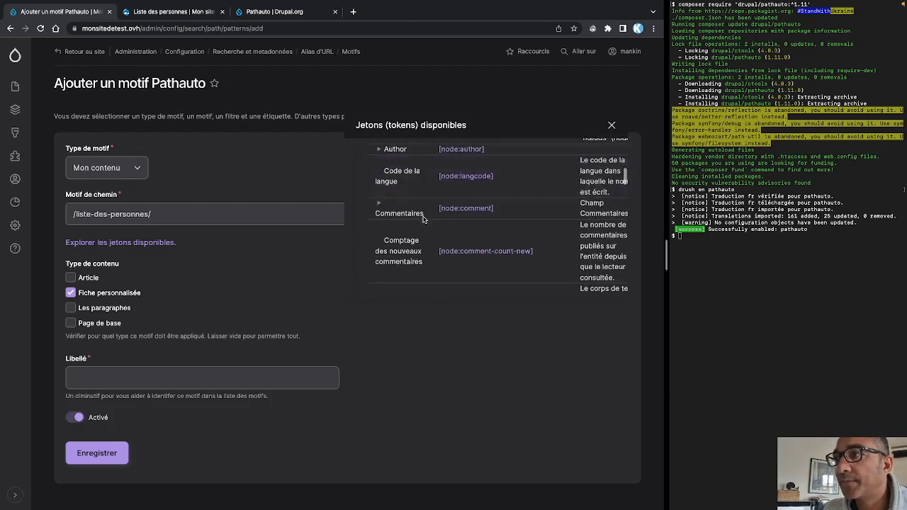
scroll(423, 219, "down", 5)
scroll(423, 220, "down", 5)
scroll(423, 220, "down", 3)
scroll(423, 220, "down", 5)
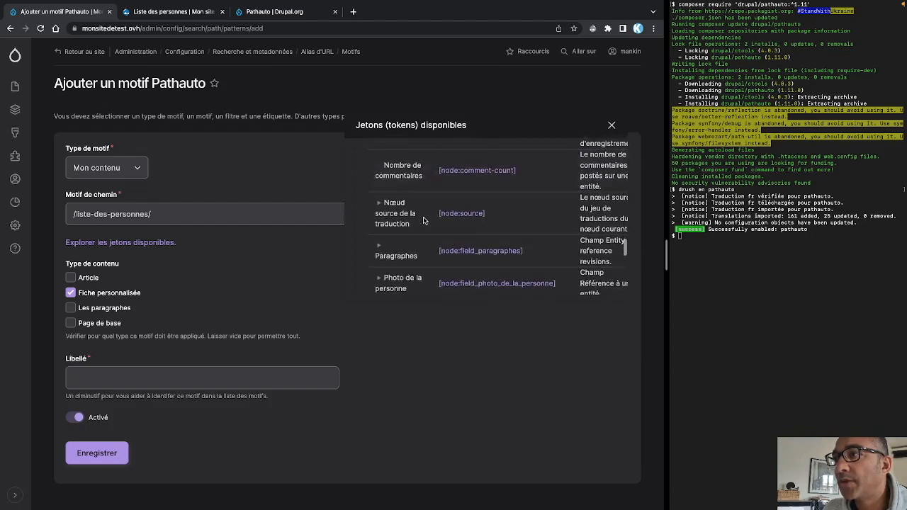
scroll(423, 220, "down", 4)
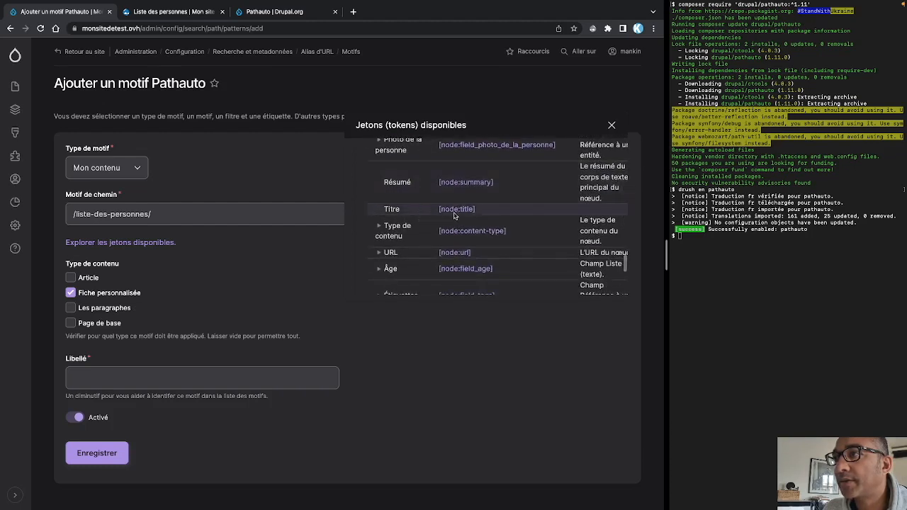
left_click(456, 210)
left_click(207, 215)
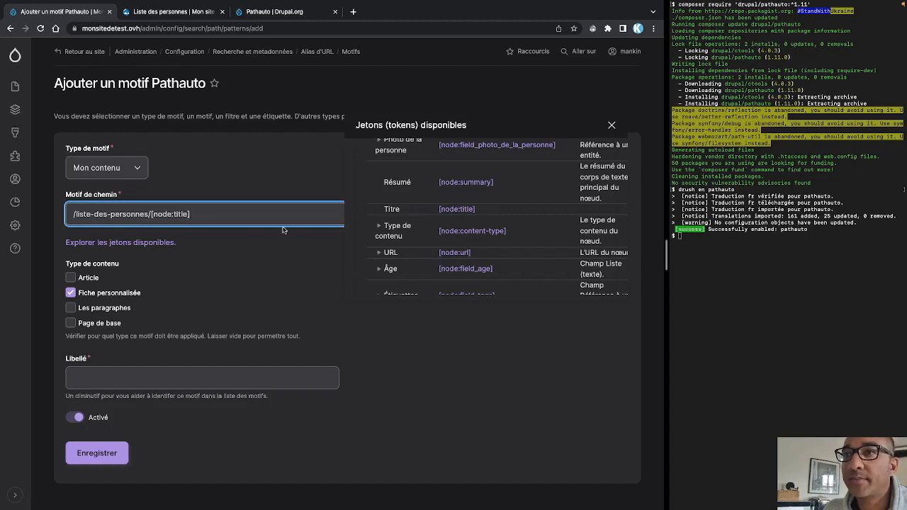
left_click(611, 125)
left_click(285, 249)
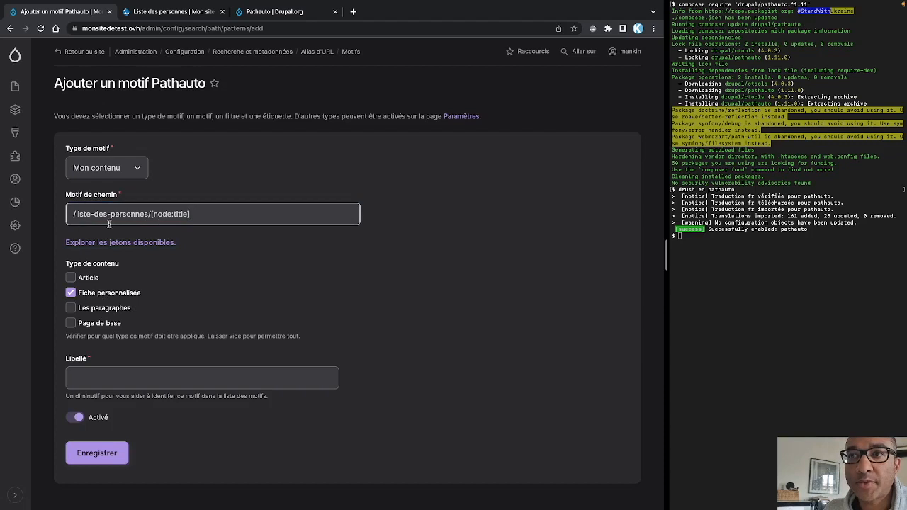
Step: Label the pattern "Liste des personnes" and save it
scroll(150, 368, "down", 1)
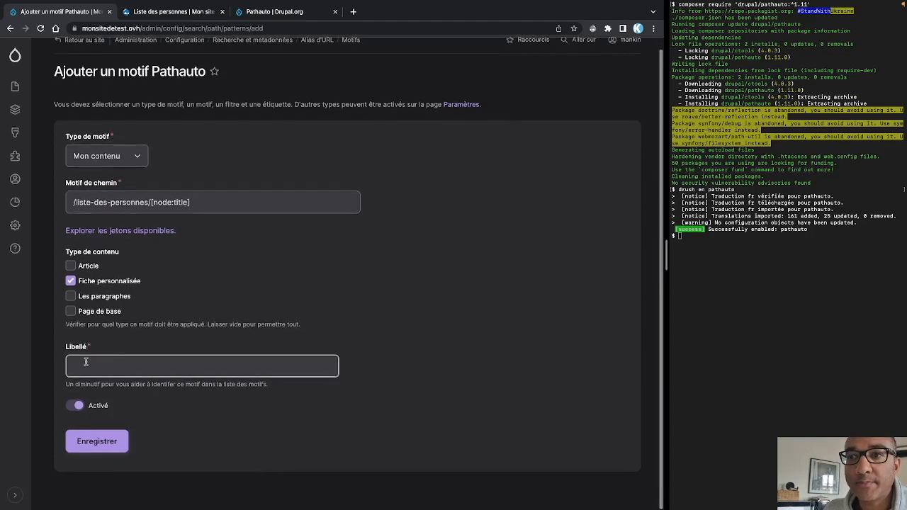
left_click(79, 365)
type("Liste des perso")
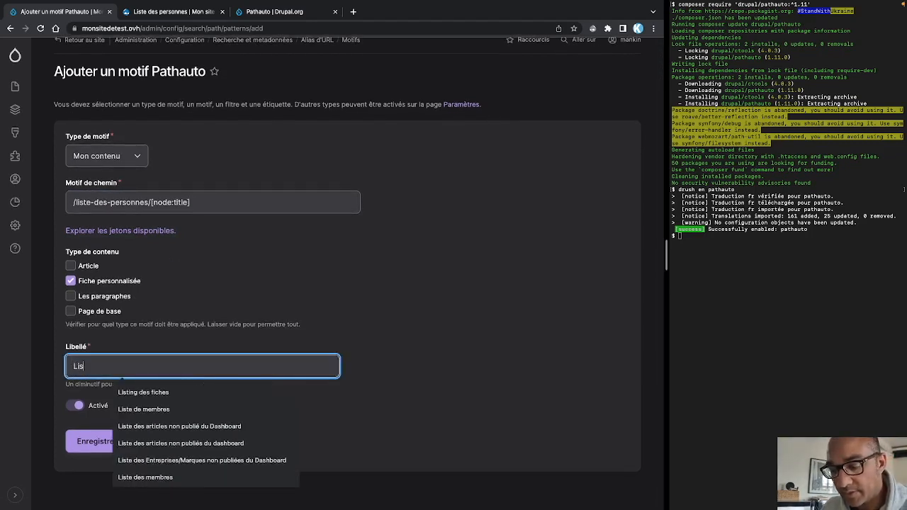
type("nnes")
left_click(102, 445)
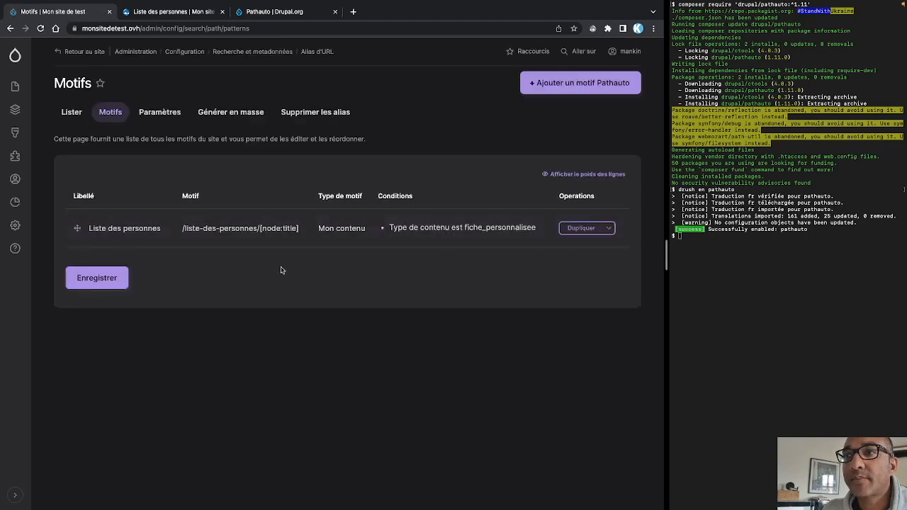
left_click_drag(183, 228, 301, 232)
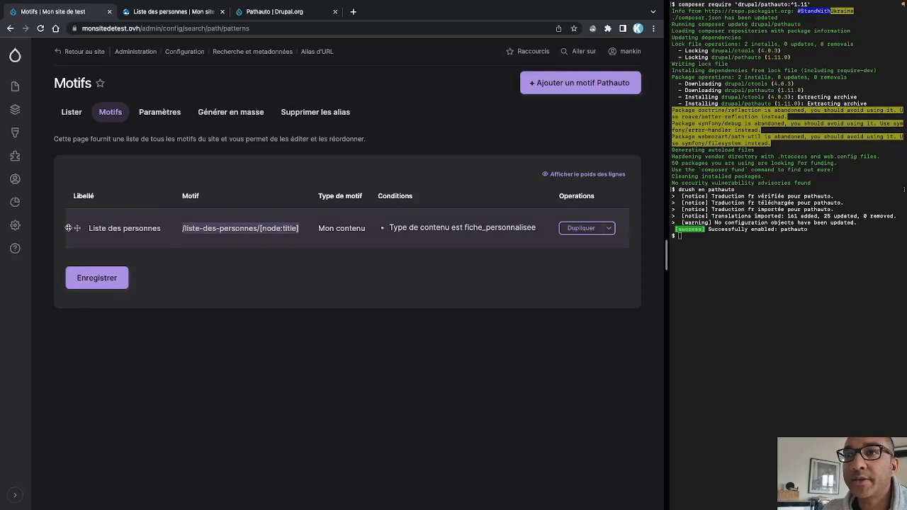
Step: Open the first person's page from Liste des personnes on the site, check its URL path, and return to the list
left_click(175, 12)
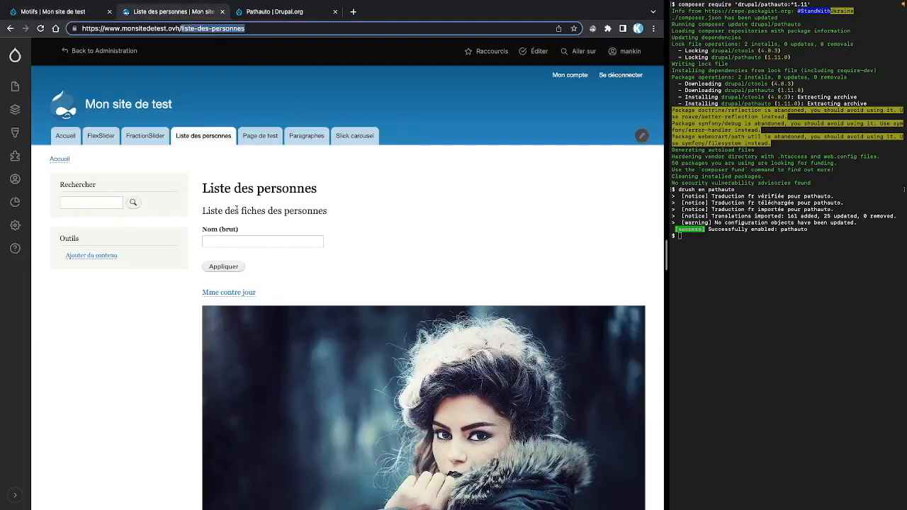
scroll(286, 316, "down", 3)
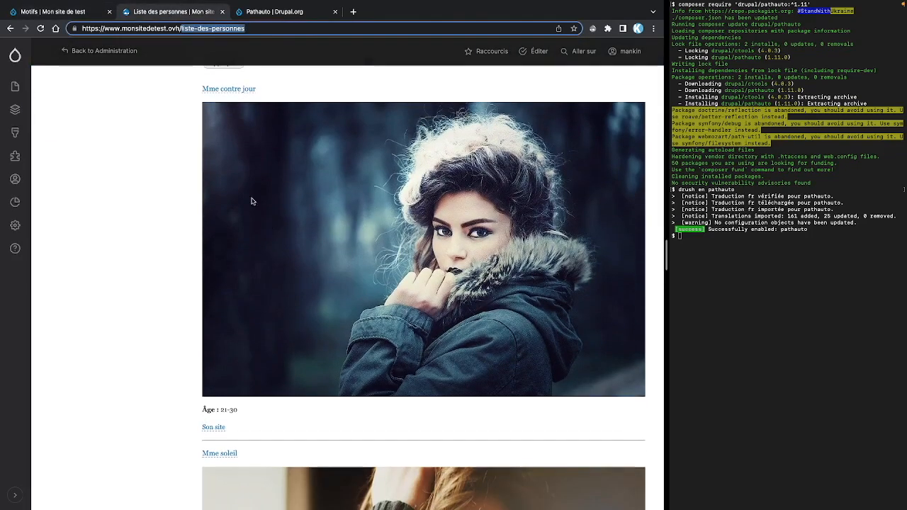
left_click(219, 91)
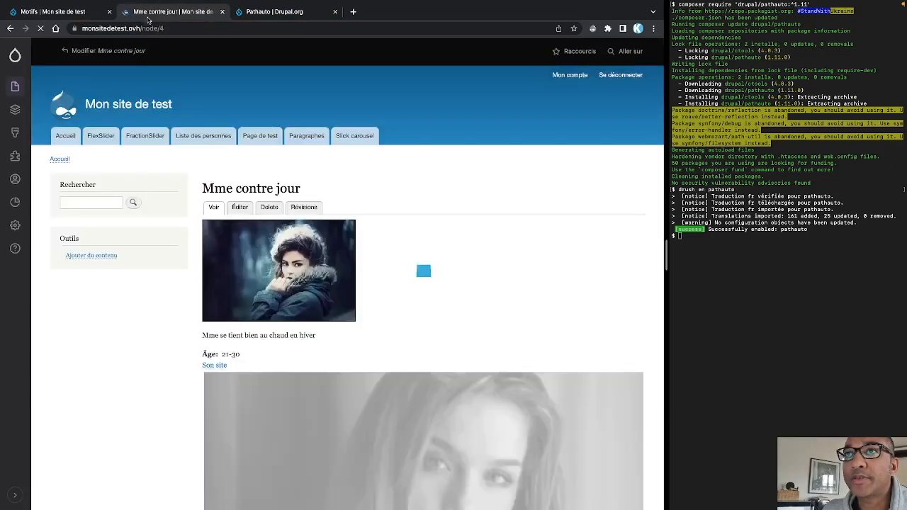
mouse_move(191, 30)
left_mouse_down()
mouse_move(215, 30)
mouse_move(178, 30)
mouse_move(190, 29)
left_mouse_up()
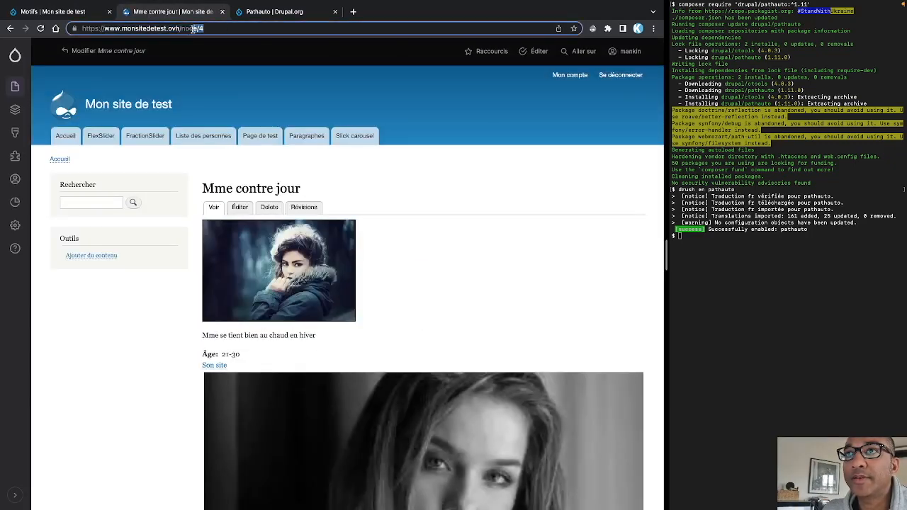
left_click(165, 324)
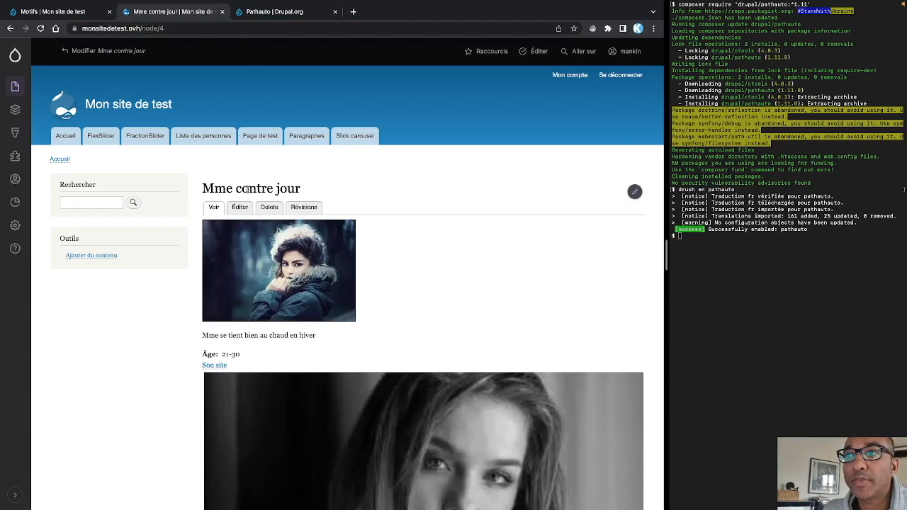
left_click(10, 29)
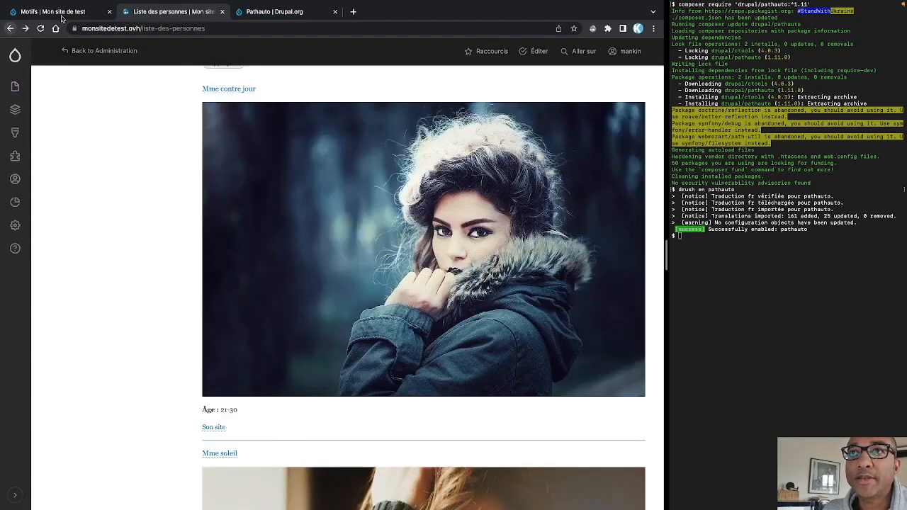
Step: Bulk-generate URL aliases for Mon contenu, only for paths without an alias, and display the list of aliases
left_click(57, 12)
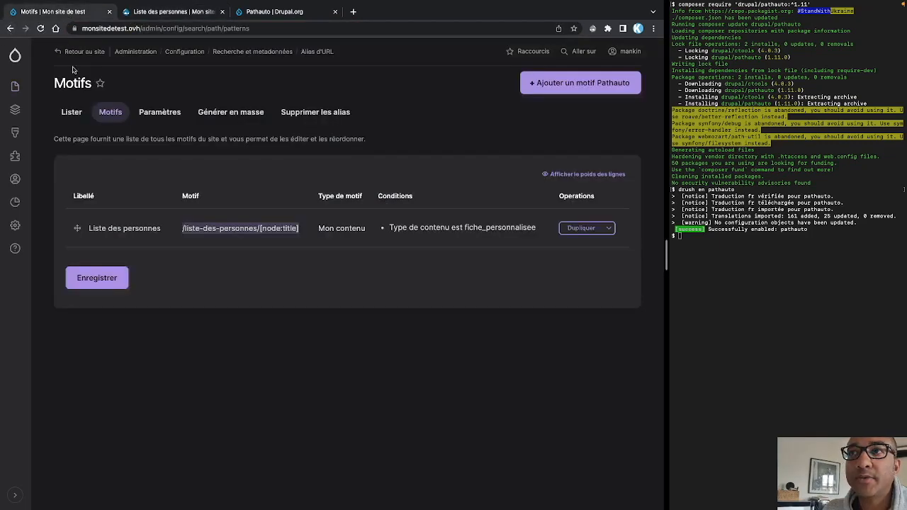
left_click(235, 115)
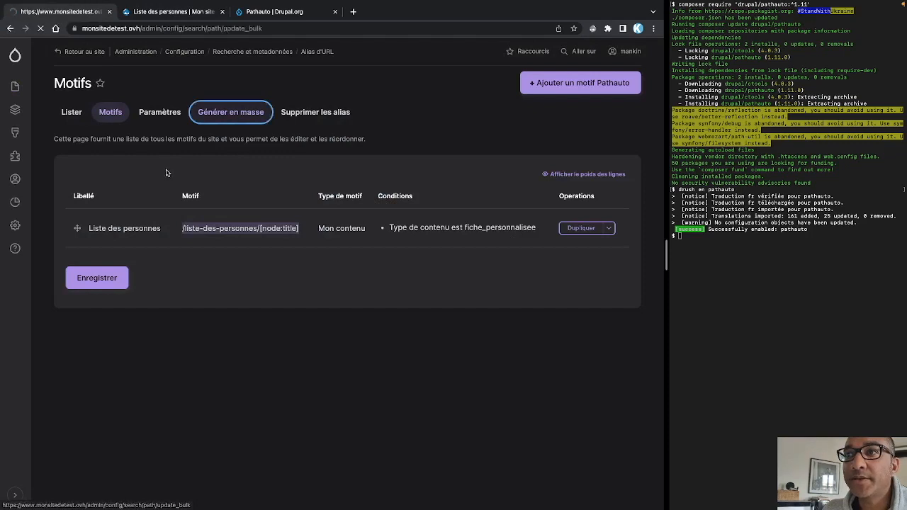
left_click(71, 240)
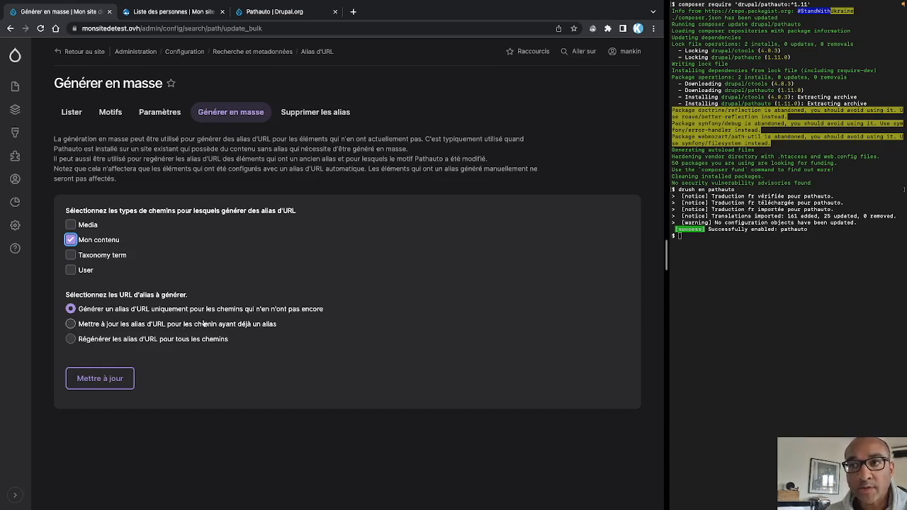
left_click_drag(82, 324, 289, 325)
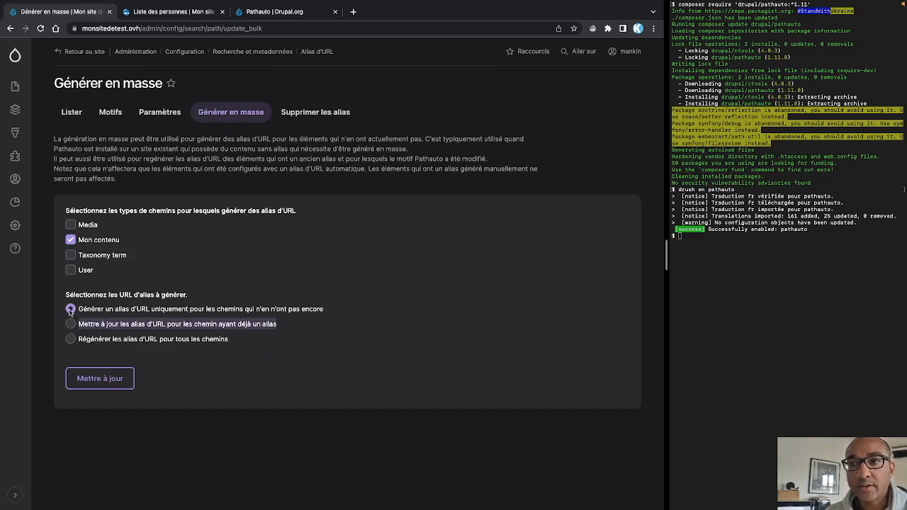
left_click(97, 381)
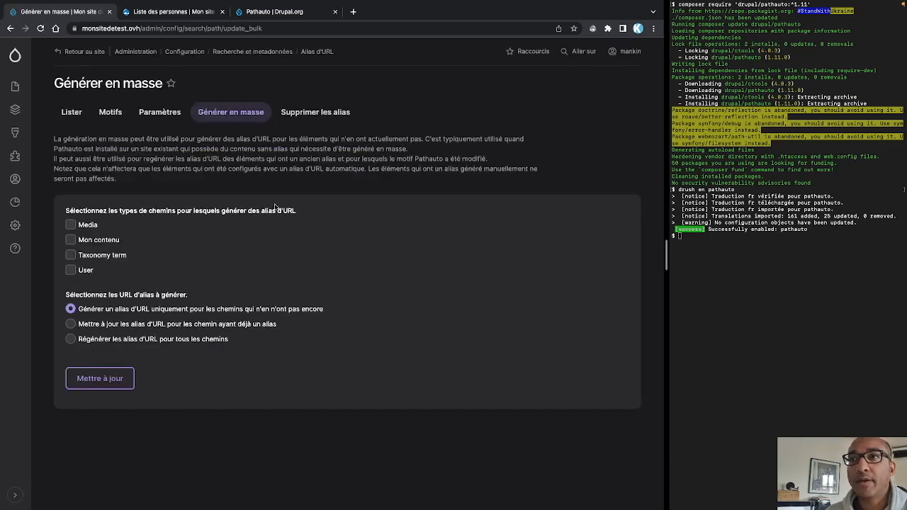
left_click(72, 111)
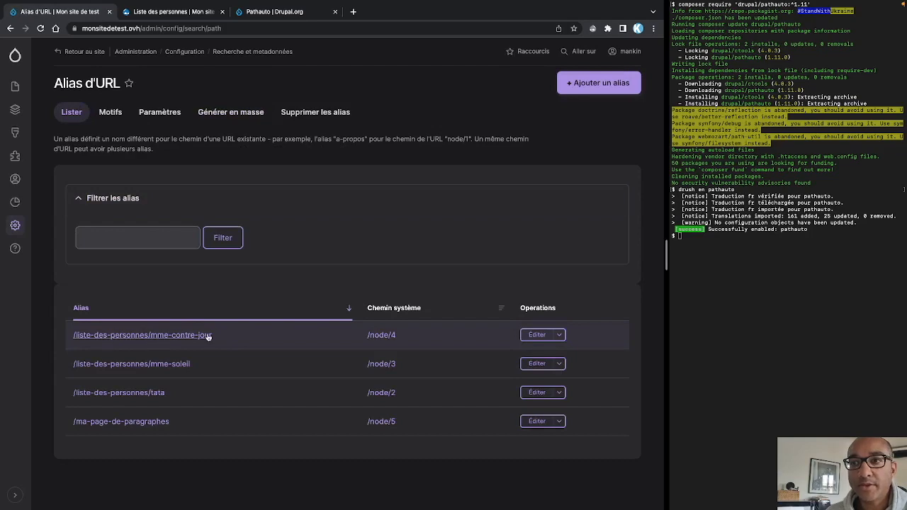
Step: Reopen the first person's page from Liste des personnes on the site and examine its URL path
left_click(174, 13)
scroll(151, 177, "up", 3)
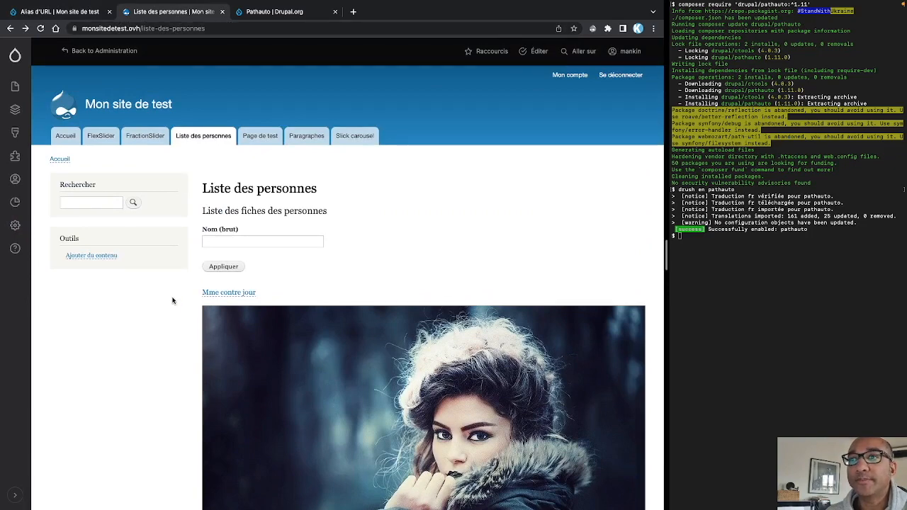
scroll(172, 298, "down", 2)
left_click(229, 170)
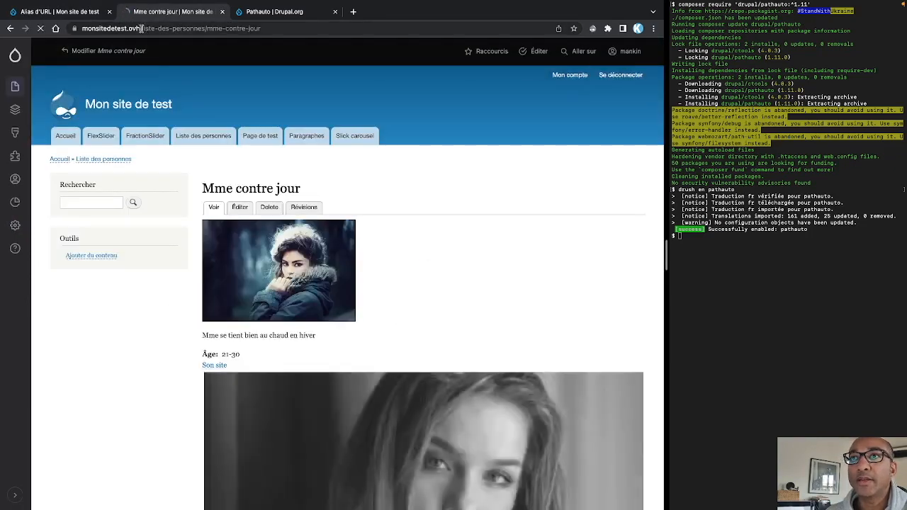
left_click_drag(141, 28, 274, 29)
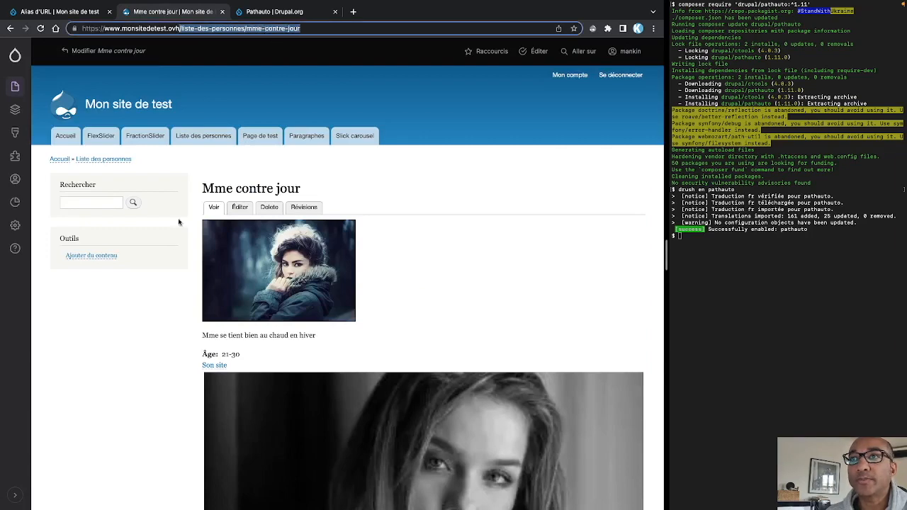
left_click(162, 354)
scroll(174, 369, "down", 2)
scroll(172, 363, "up", 1)
scroll(172, 363, "up", 1)
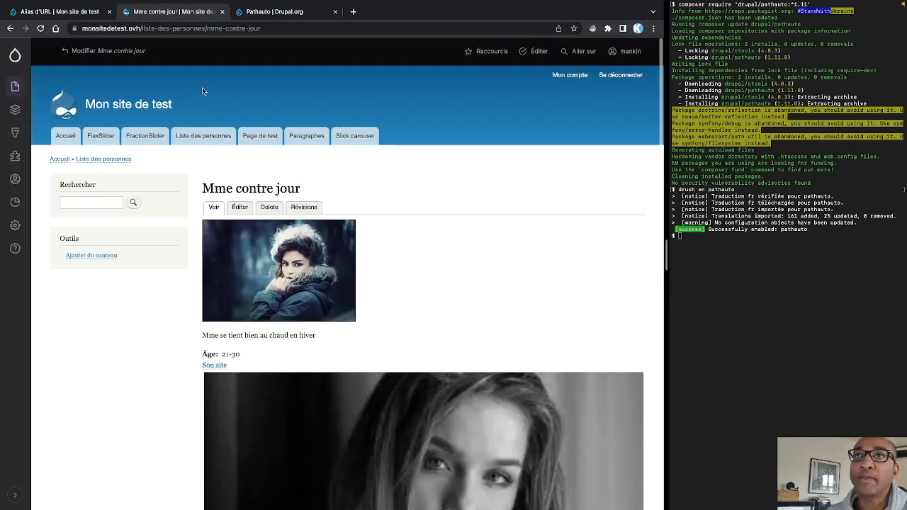
left_click_drag(271, 30, 141, 28)
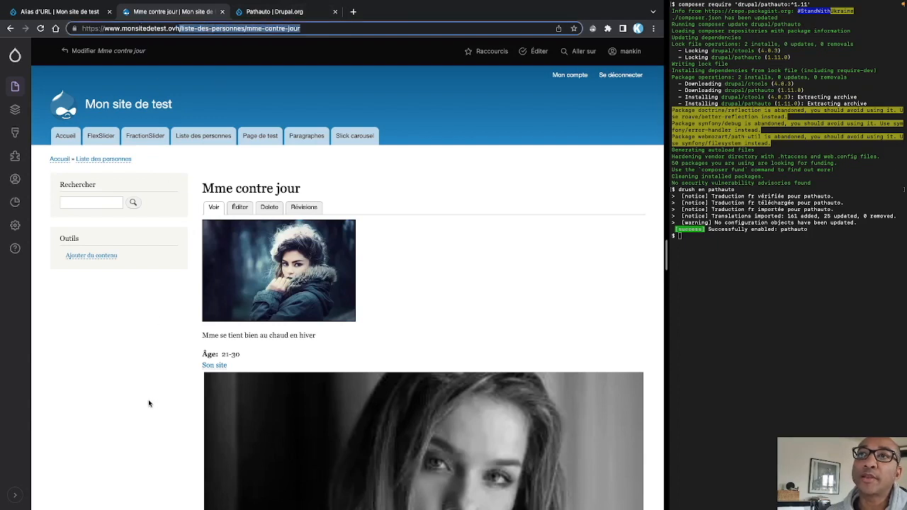
left_click(112, 370)
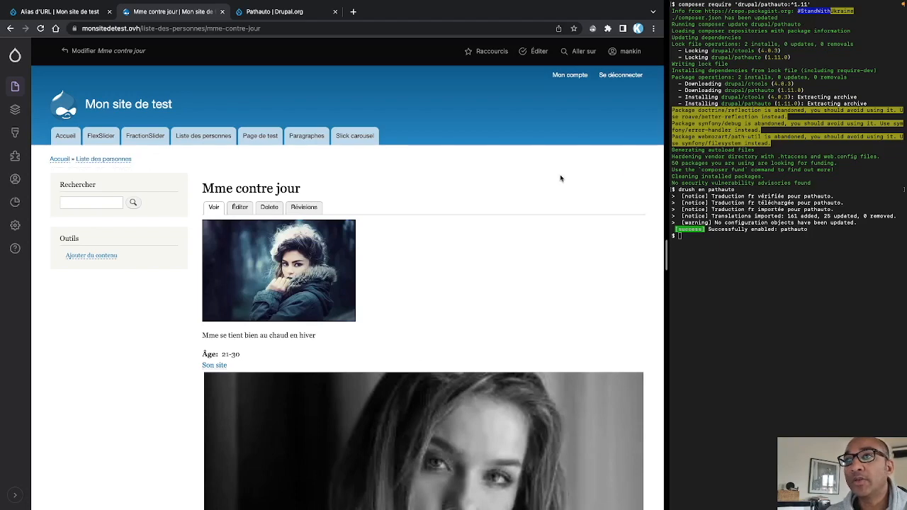
scroll(162, 413, "down", 6)
scroll(160, 405, "up", 6)
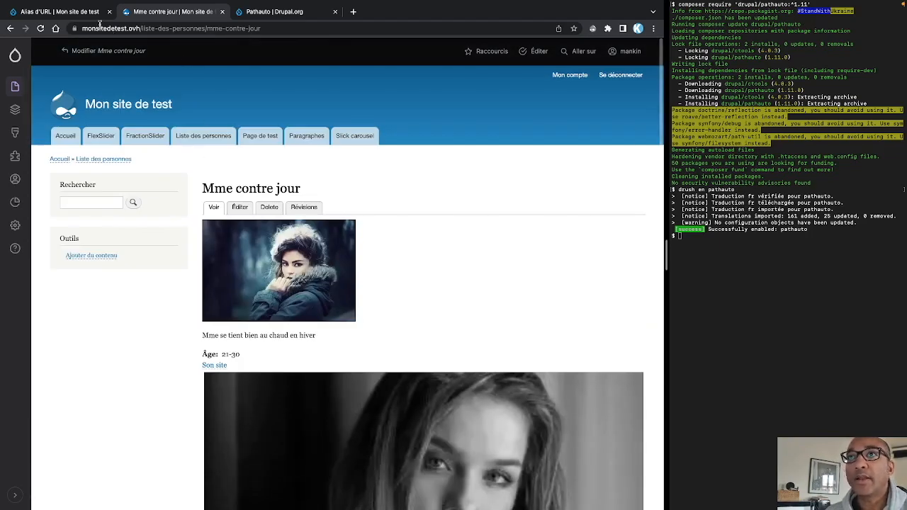
Step: Start adding another Pathauto pattern from the Motifs list and set its type to Mon contenu
left_click(64, 12)
left_click(109, 116)
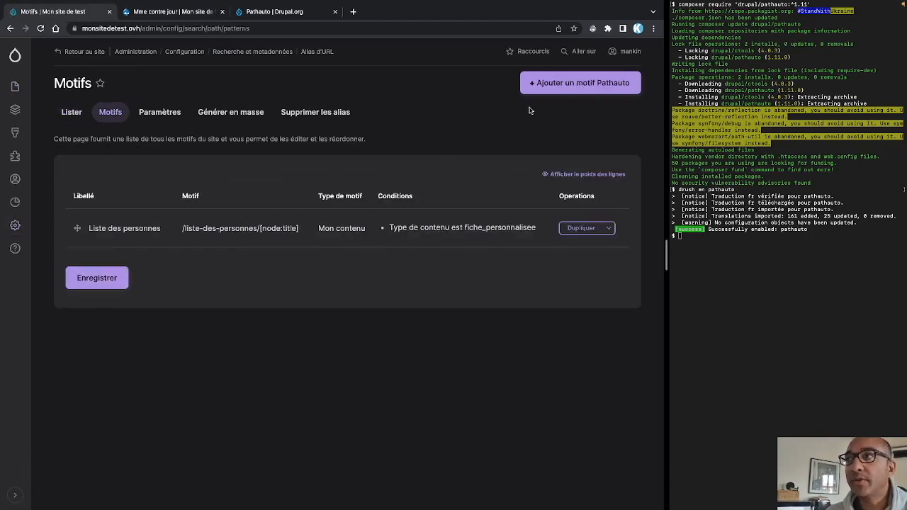
left_click(548, 88)
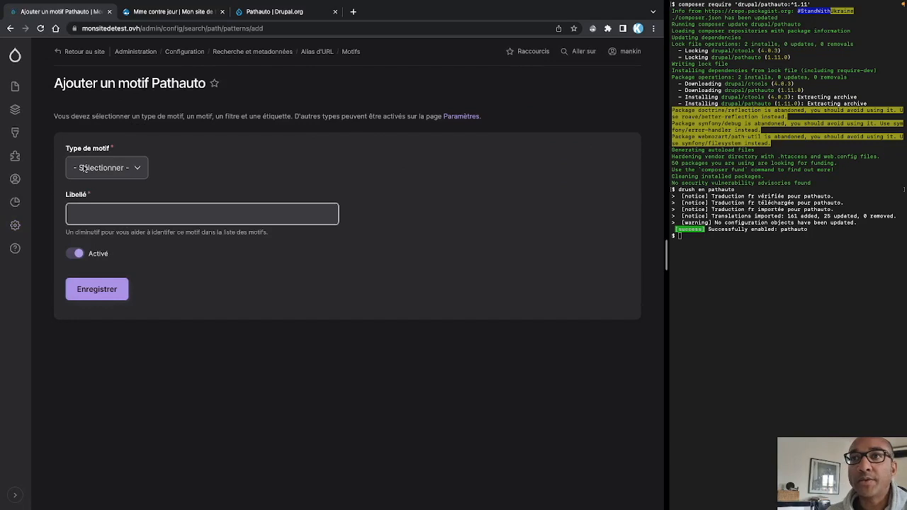
left_click(83, 168)
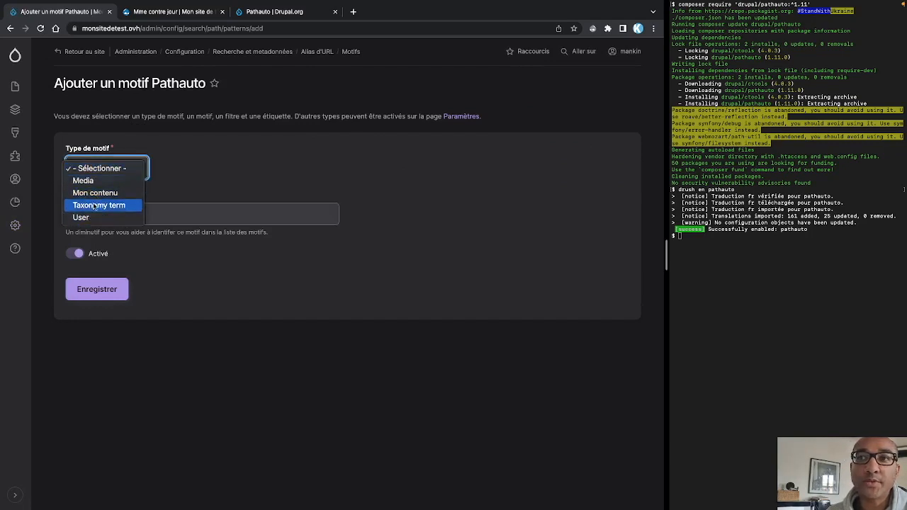
left_click(92, 193)
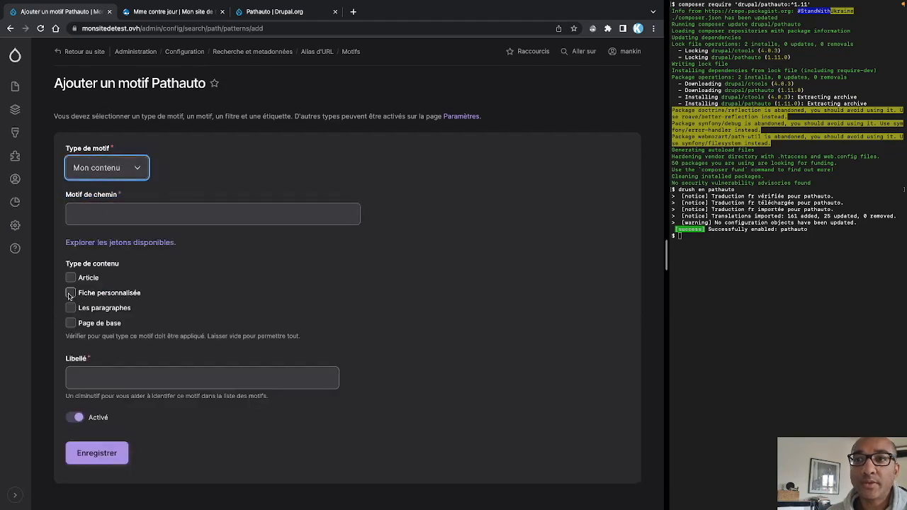
Step: Apply the pattern to the Article content type and begin its path pattern with /articles/
left_click(71, 278)
left_click(79, 209)
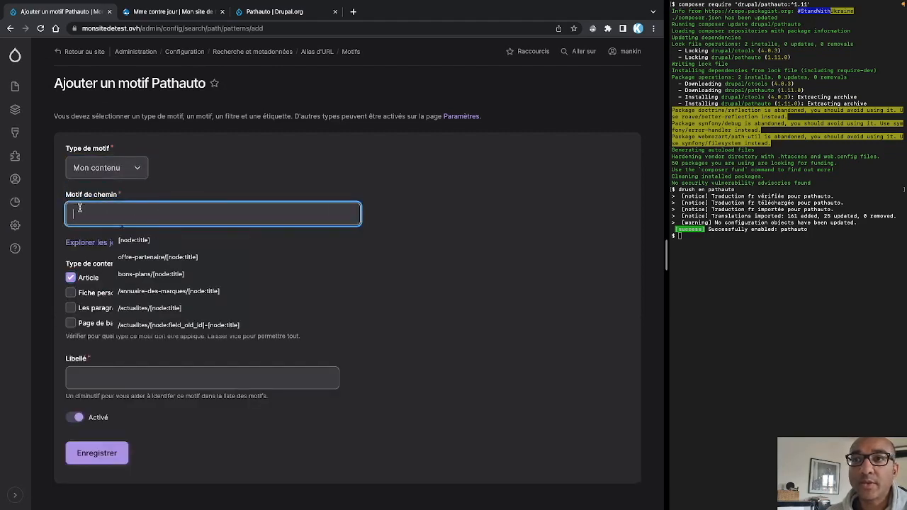
type("Articles")
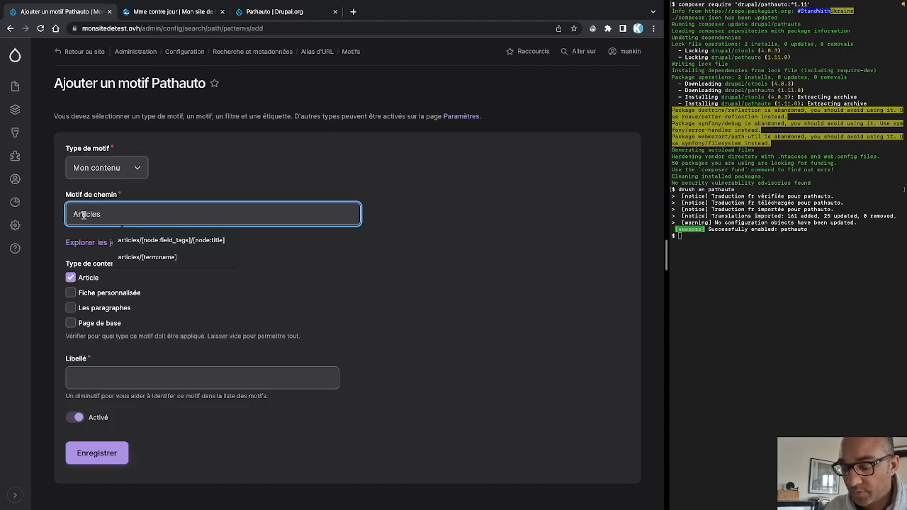
type("a")
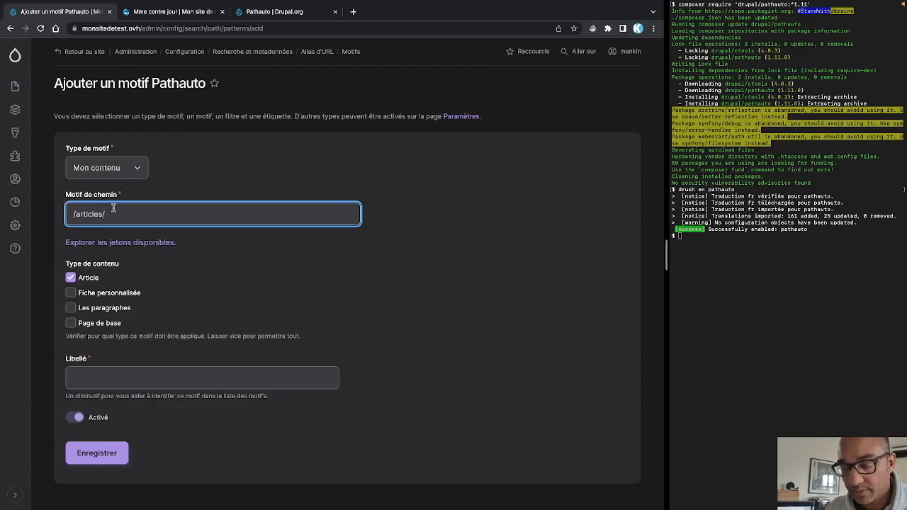
type("/")
Step: Browse the available node tokens and append the title token [node:title] to the path pattern
key("Tab")
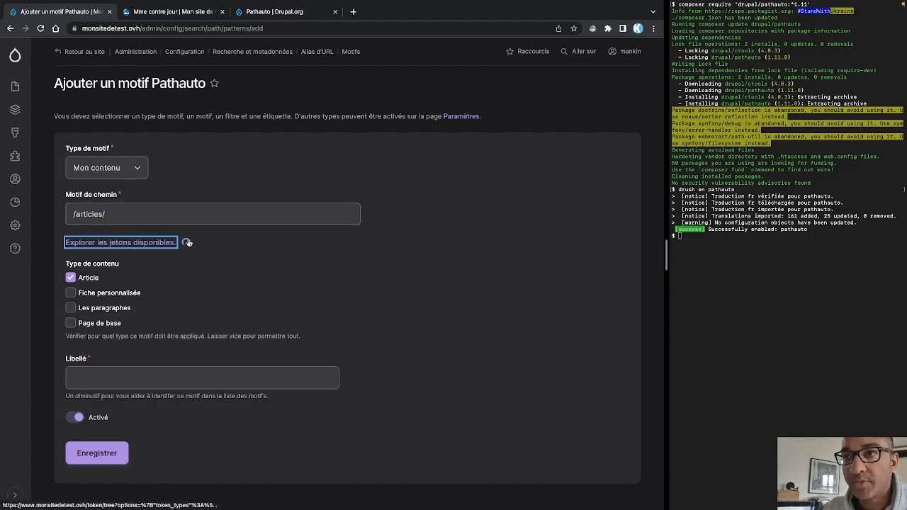
key("Return")
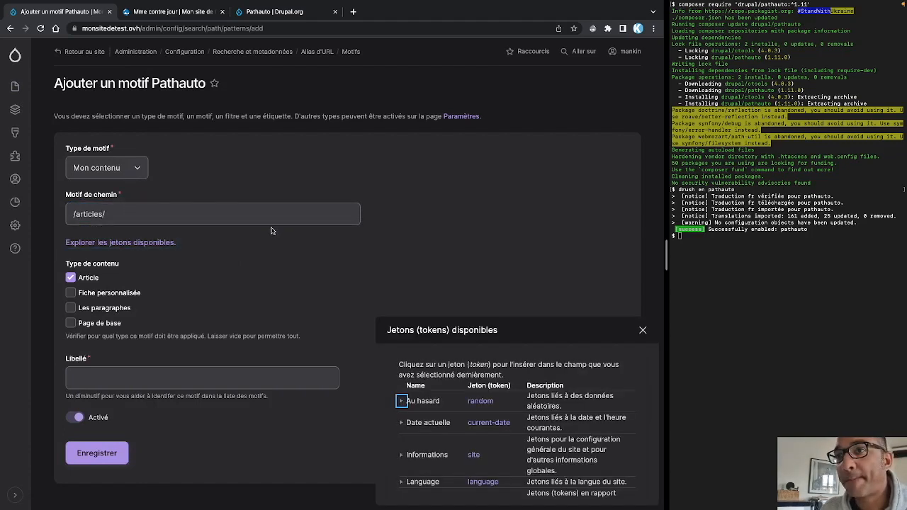
scroll(425, 411, "down", 3)
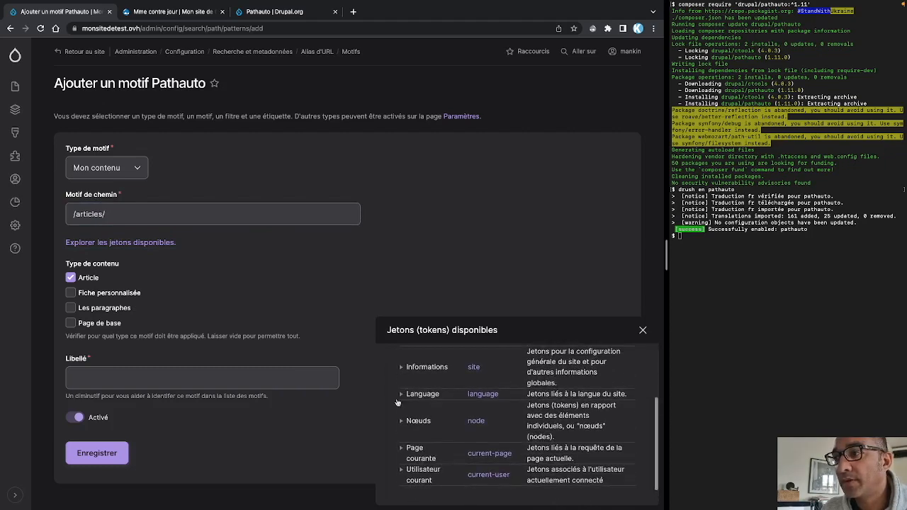
left_click(402, 418)
scroll(461, 409, "down", 10)
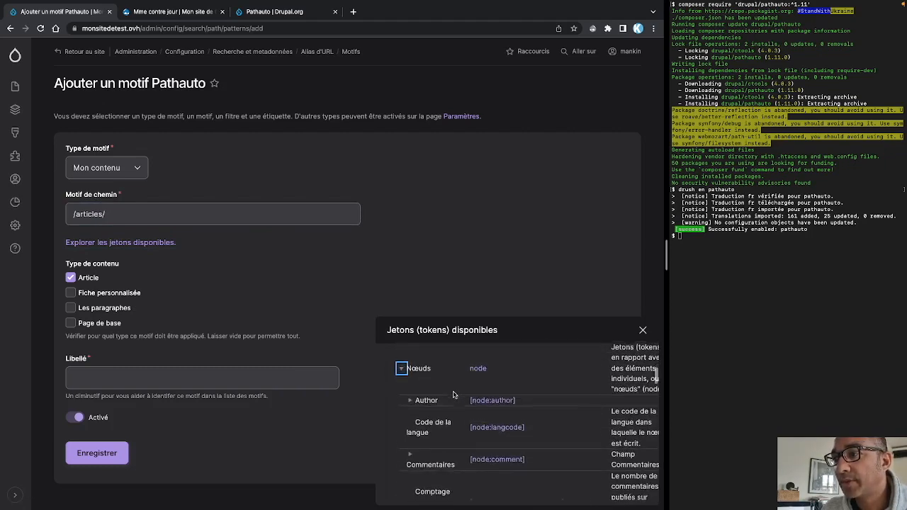
scroll(452, 420, "down", 5)
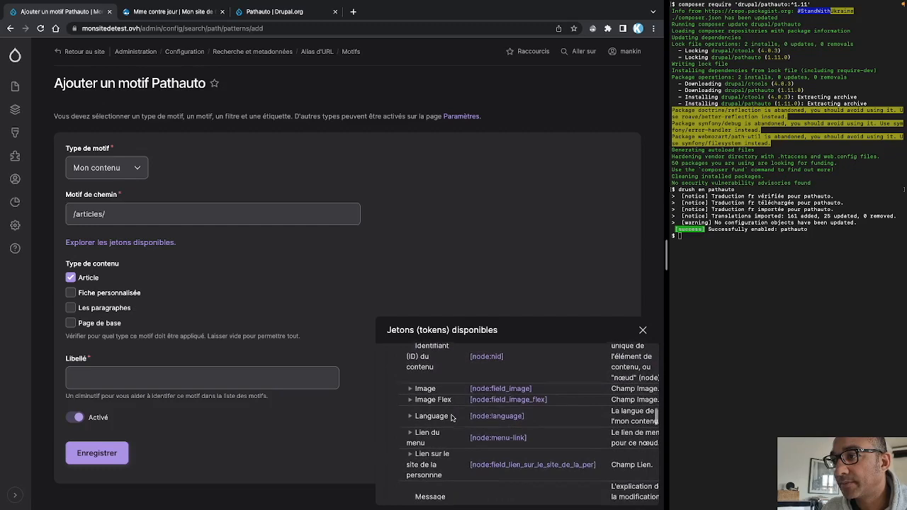
scroll(454, 423, "down", 8)
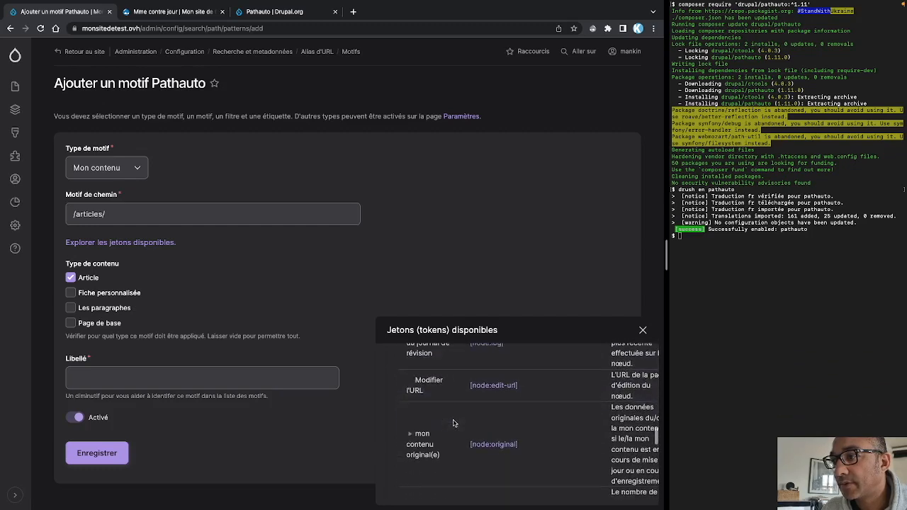
scroll(454, 423, "down", 4)
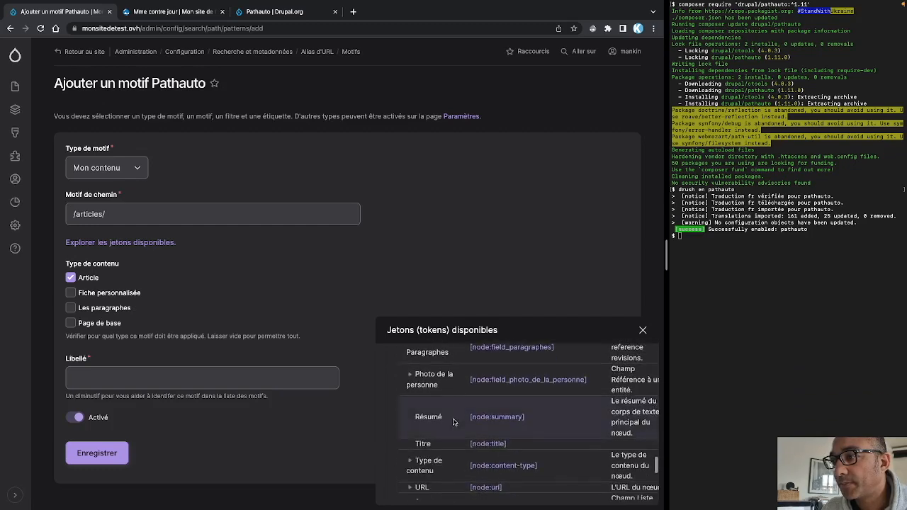
left_click(488, 386)
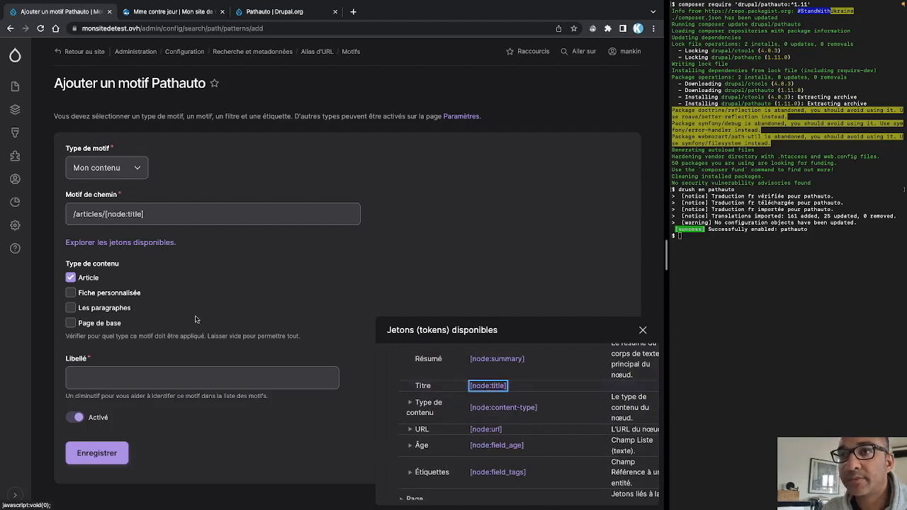
Step: Label the pattern Articles, give it the identifier articles, and save it
left_click(155, 213)
key("Return")
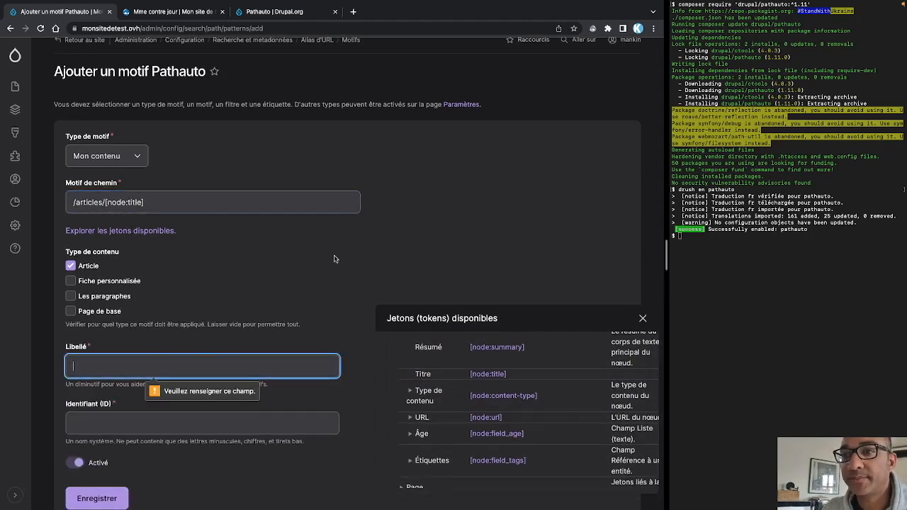
type("Ar")
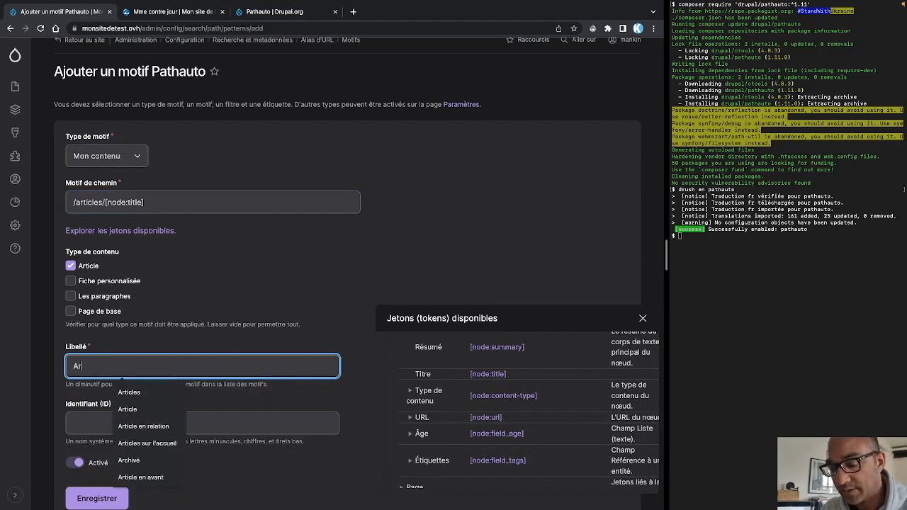
type("ticles")
left_click(53, 391)
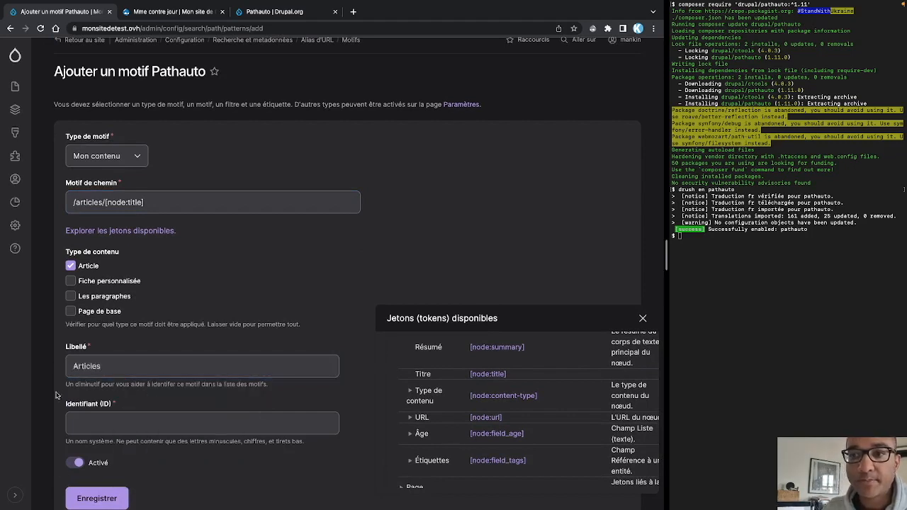
left_click(109, 498)
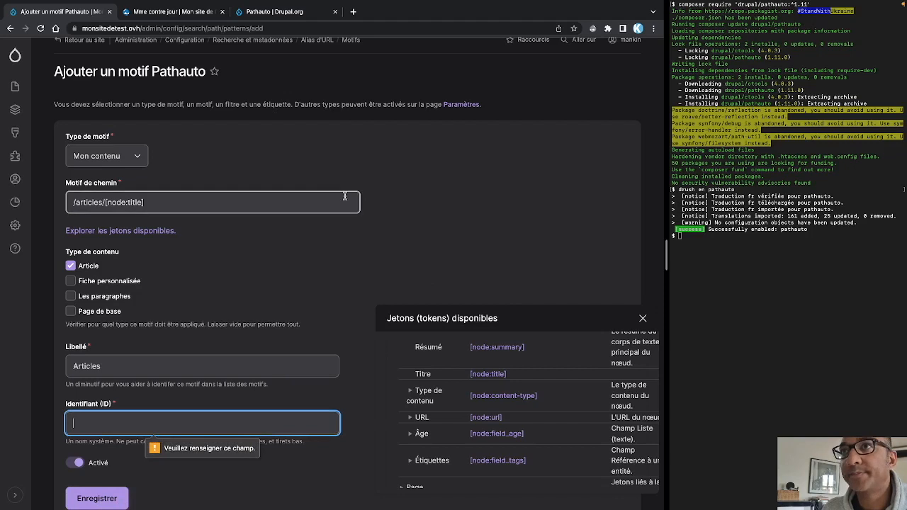
left_click(79, 420)
type("articles")
key("Return")
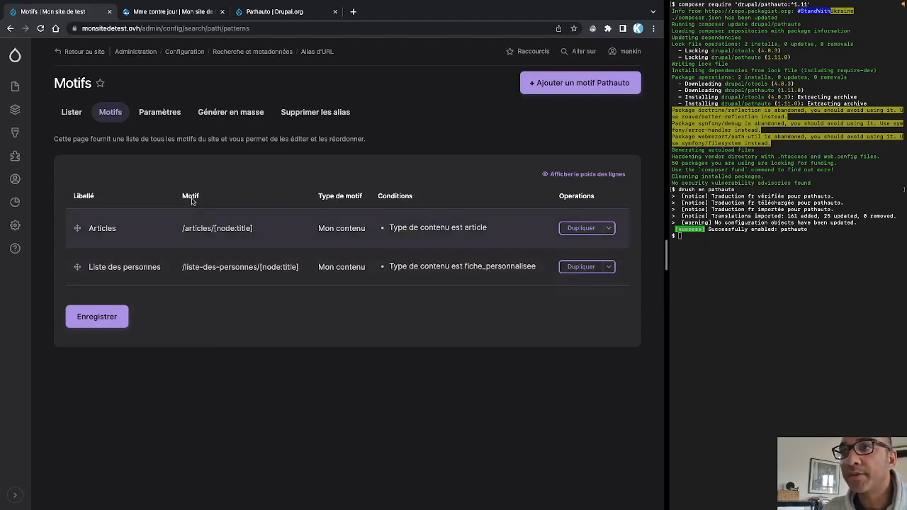
Step: Bulk-generate aliases again for Mon contenu paths that have none, and reopen the alias list
left_click(243, 112)
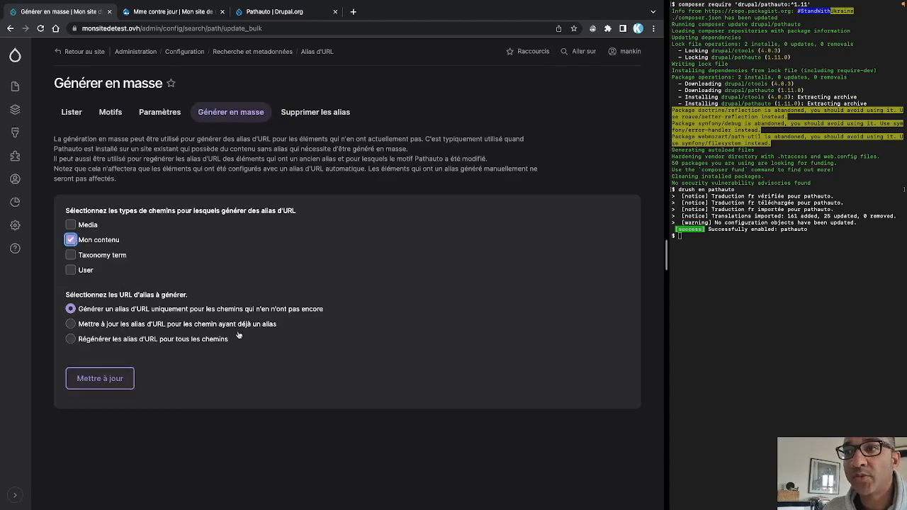
left_click(84, 384)
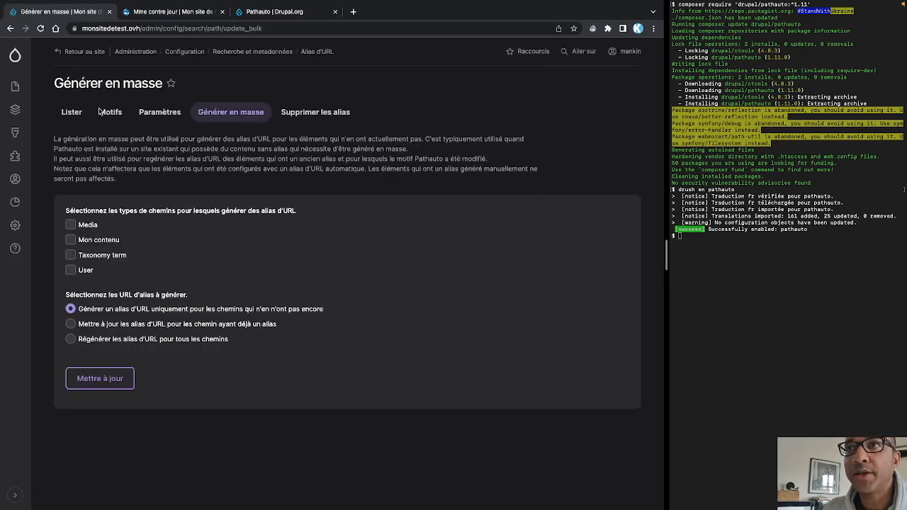
left_click(71, 112)
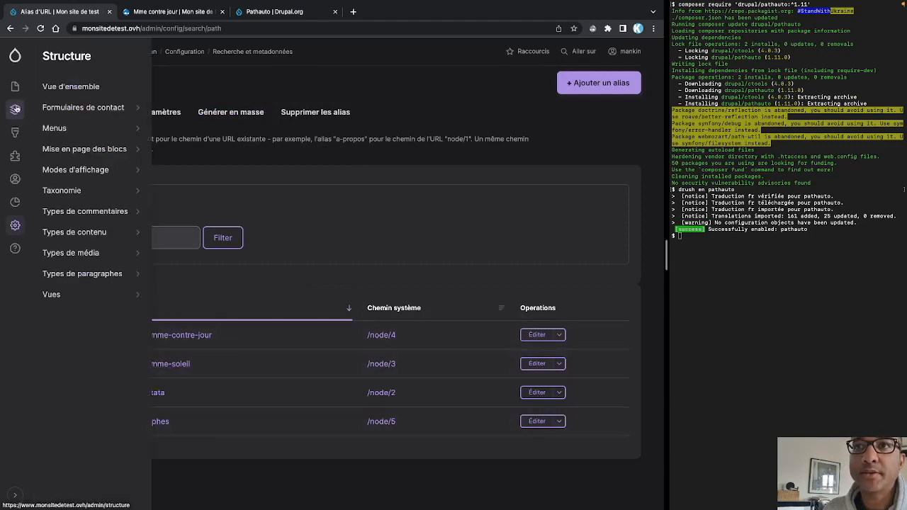
Step: Open the site's content list and check which content types the existing items use
mouse_move(18, 90)
left_click(73, 87)
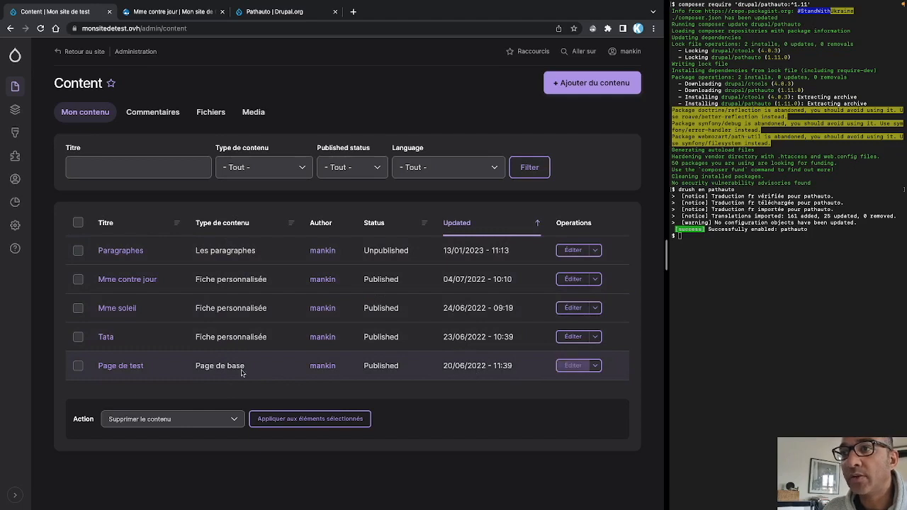
mouse_move(14, 106)
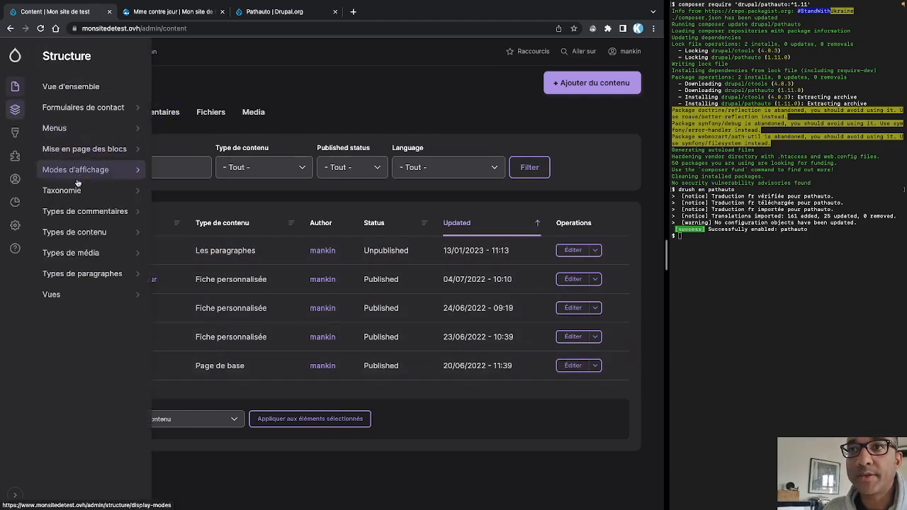
mouse_move(99, 233)
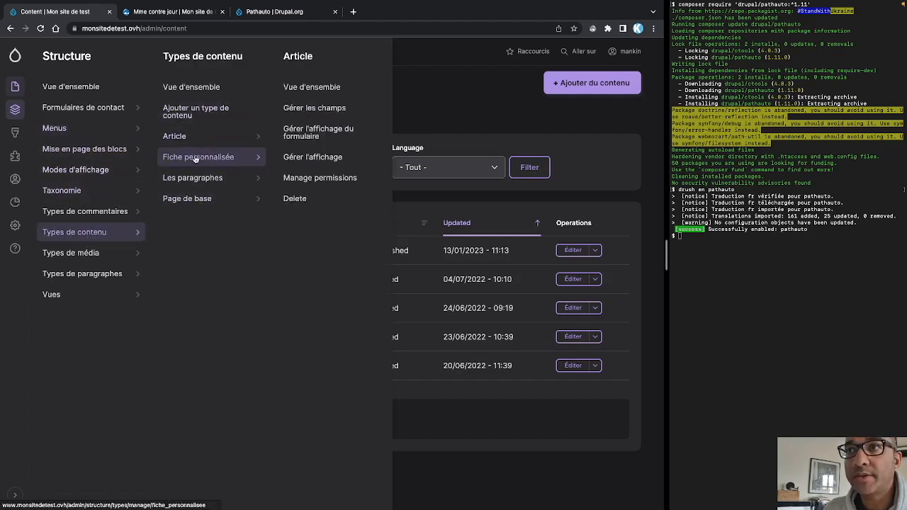
mouse_move(196, 198)
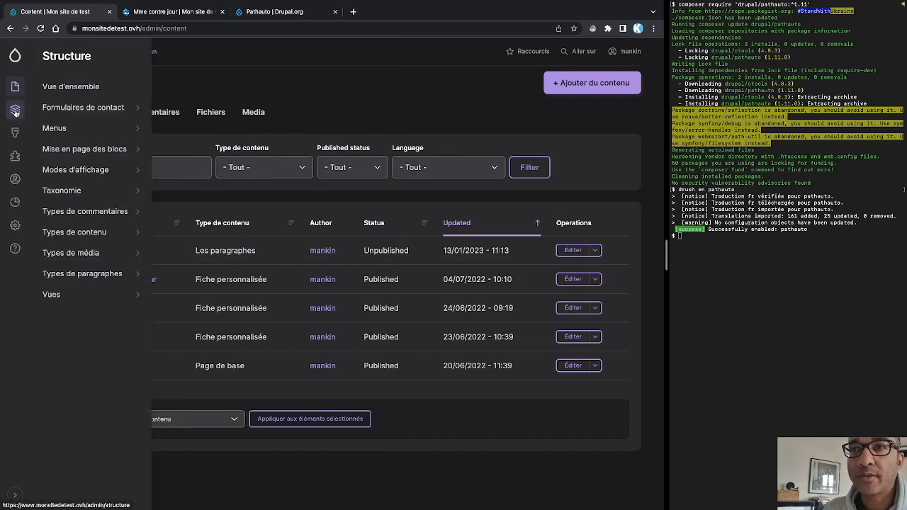
Step: Start a new Article and give it the title Lorem ipsum
mouse_move(14, 87)
mouse_move(81, 108)
left_click(206, 106)
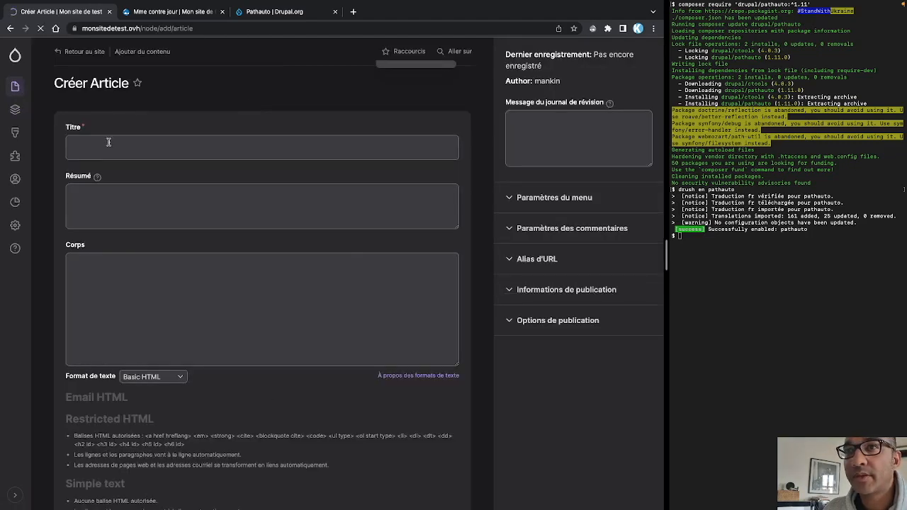
left_click(108, 141)
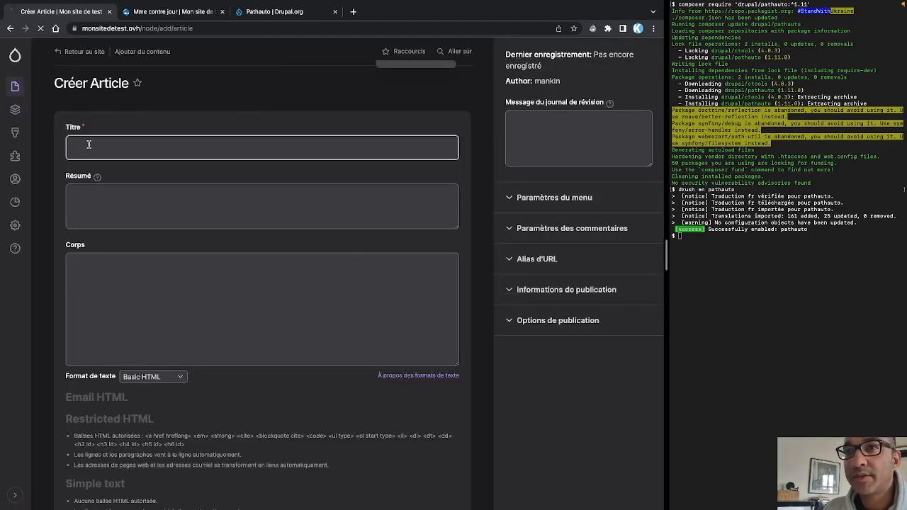
type("Lorem")
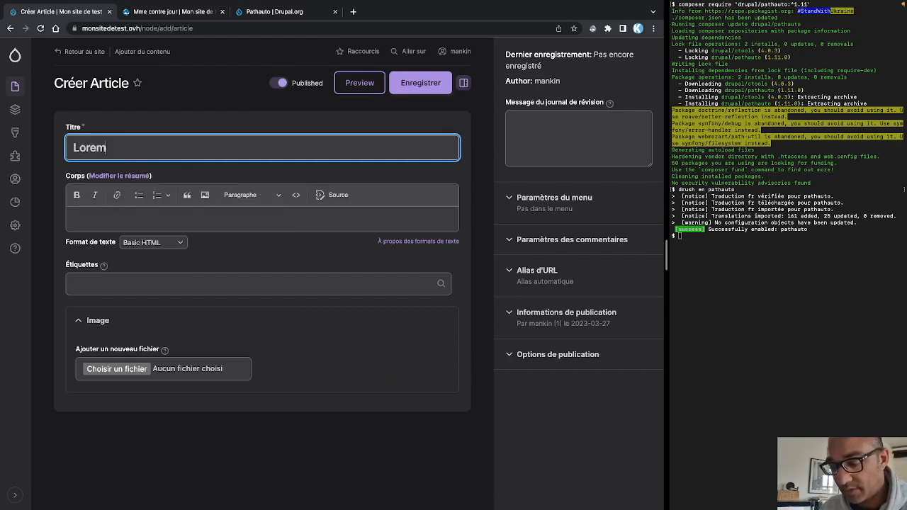
type(" ipsum")
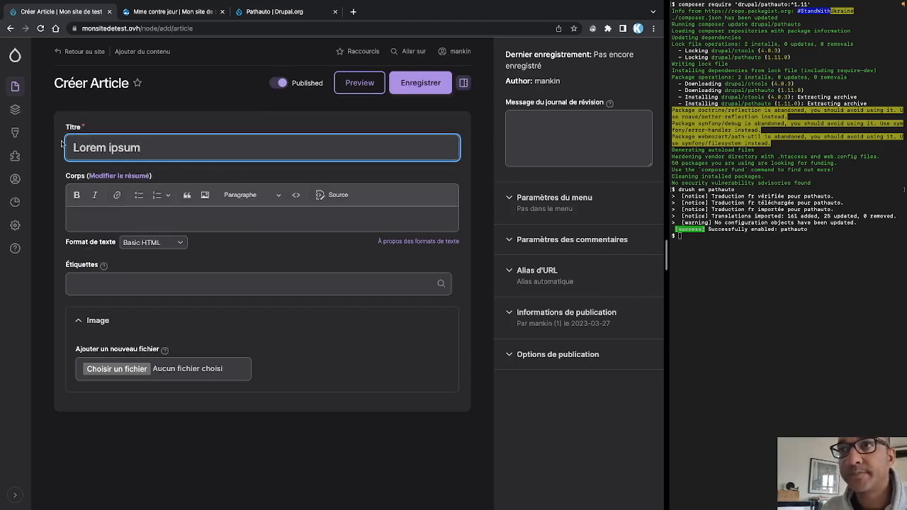
left_click(97, 215)
key("super+shift+v")
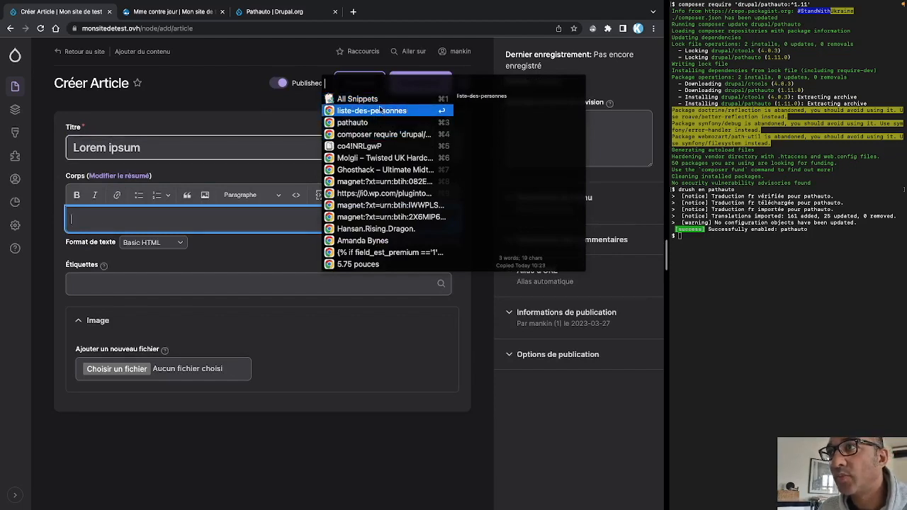
type("lorem")
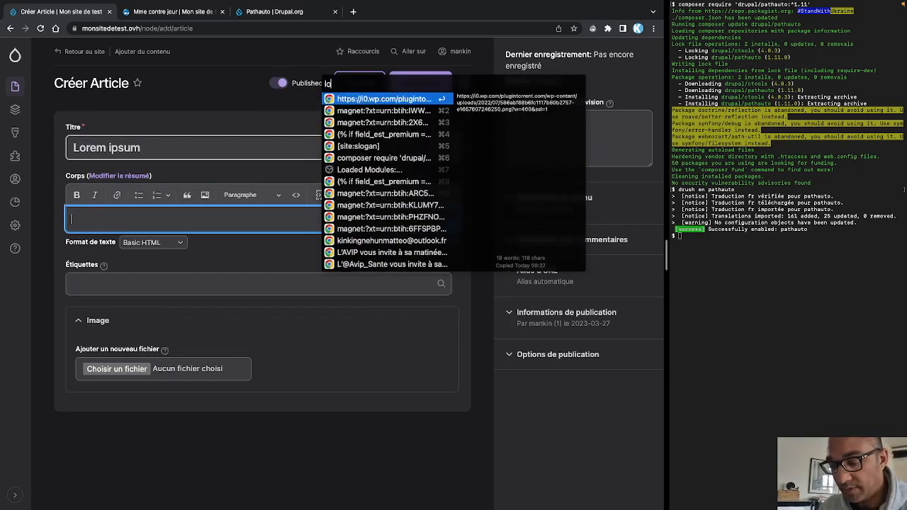
key("BackSpace")
key("BackSpace")
key("BackSpace")
key("BackSpace")
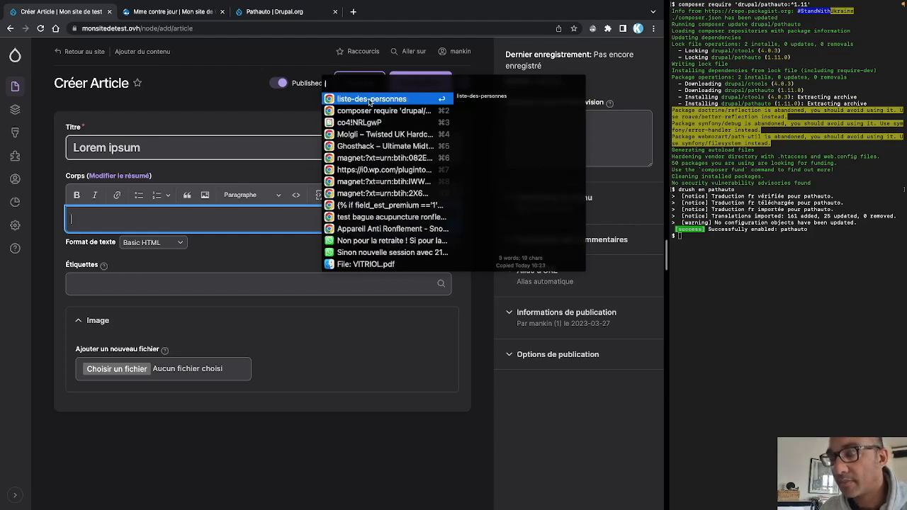
key("BackSpace")
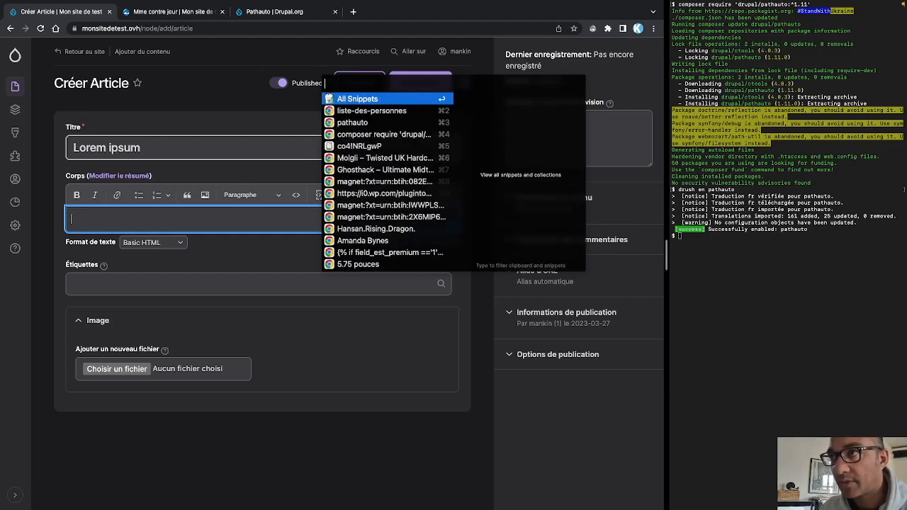
left_click(232, 88)
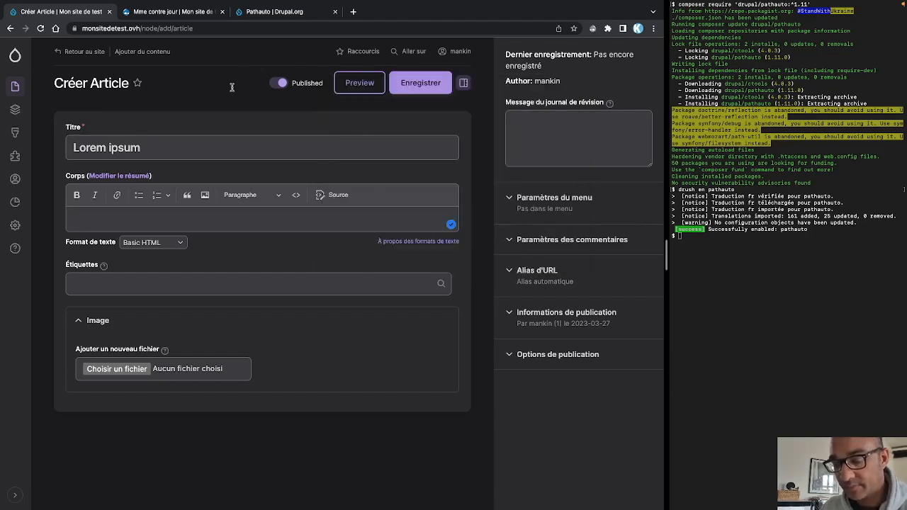
Step: Generate a lorem ipsum paragraph with the launcher and insert it three times into the article's body
key("alt+space")
type("lorem")
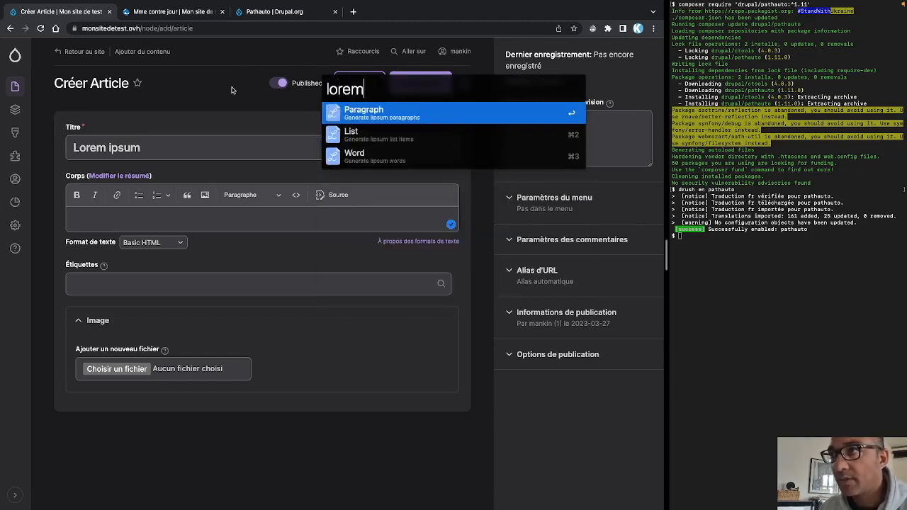
key("Return")
left_click(74, 290)
left_click(88, 215)
type("Phasellus auctor luctus metus, nec feugiat sapien. Praesent pulvinar ante sit amet quam fermentum euismod. Etiam gravida in quam a rutrum. Curabitur ut erat ornare, sagittis libero quis, porttitor tortor. Suspendisse potenti. Aenean tellus turpis, sollicitudin ut posuere vel, ultricies sed magna. Vestibulum dictum justo eu mattis suscipit. Aenean ut magna dignissim, finibus diam eget, scelerisque erat. Interdum et malesuada fames ac ante ipsum primis in faucibus. Integer eget porttitor libero, sed scelerisque tellus. Vestibulum efficitur est elit, nec feugiat eros sollicitudin nec. Nam cursus dui quam. Vestibulum quis lorem in magna sodales rutrum sed non nunc. Vivamus ex orci, auctor sit amet iaculis in, dictum et sapien.")
type("Phasellus auctor luctus metus, nec feugiat sapien. Praesent pulvinar ante sit amet quam fermentum euismod. Etiam gravida in quam a rutrum. Curabitur ut erat ornare, sagittis libero quis, porttitor tortor. Suspendisse potenti. Aenean tellus turpis, sollicitudin ut posuere vel, ultricies sed magna. Vestibulum dictum justo eu mattis suscipit. Aenean ut magna dignissim, finibus diam eget, scelerisque erat. Interdum et malesuada fames ac ante ipsum primis in faucibus. Integer eget porttitor libero, sed scelerisque tellus. Vestibulum efficitur est elit, nec feugiat eros sollicitudin nec. Nam cursus dui quam. Vestibulum quis lorem in magna sodales rutrum sed non nunc. Vivamus ex orci, auctor sit amet iaculis in, dictum et sapien.")
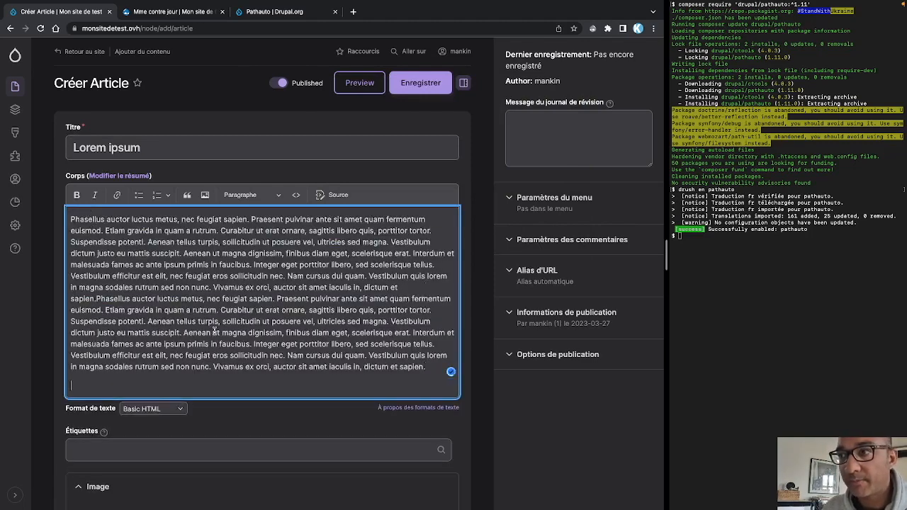
type("Phasellus auctor luctus metus, nec feugiat sapien. Praesent pulvinar ante sit amet quam fermentum euismod. Etiam gravida in quam a rutrum. Curabitur ut erat ornare, sagittis libero quis, porttitor tortor. Suspendisse potenti. Aenean tellus turpis, sollicitudin ut posuere vel, ultricies sed magna. Vestibulum dictum justo eu mattis suscipit. Aenean ut magna dignissim, finibus diam eget, scelerisque erat. Interdum et malesuada fames ac ante ipsum primis in faucibus. Integer eget porttitor libero, sed scelerisque tellus. Vestibulum efficitur est elit, nec feugiat eros sollicitudin nec. Nam cursus dui quam. Vestibulum quis lorem in magna sodales rutrum sed non nunc. Vivamus ex orci, auctor sit amet iaculis in, dictum et sapien.")
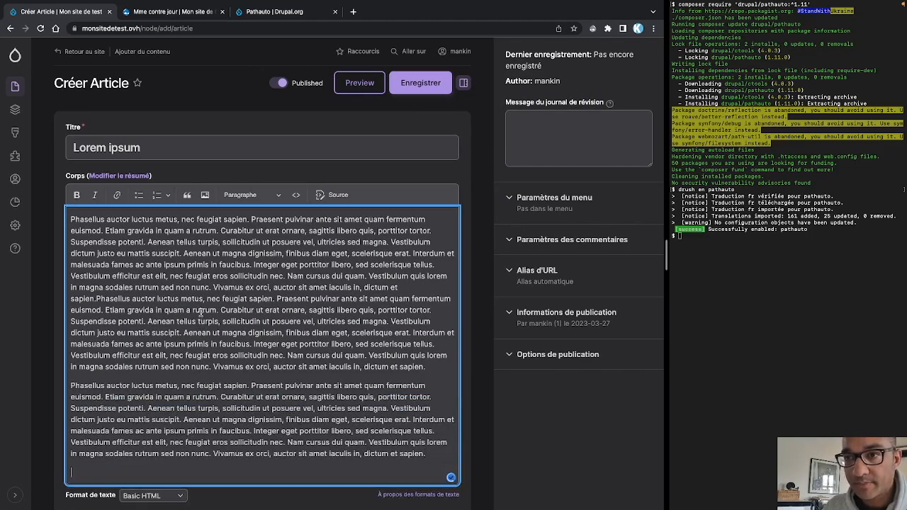
Step: Remove the empty line at the end of the article's body, tag the article nouveauté and save it
key("BackSpace")
scroll(201, 313, "down", 5)
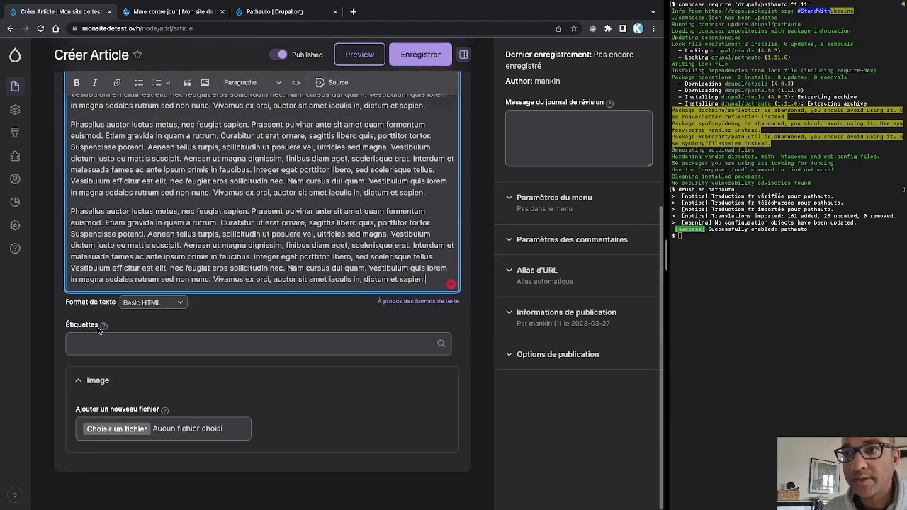
left_click(84, 346)
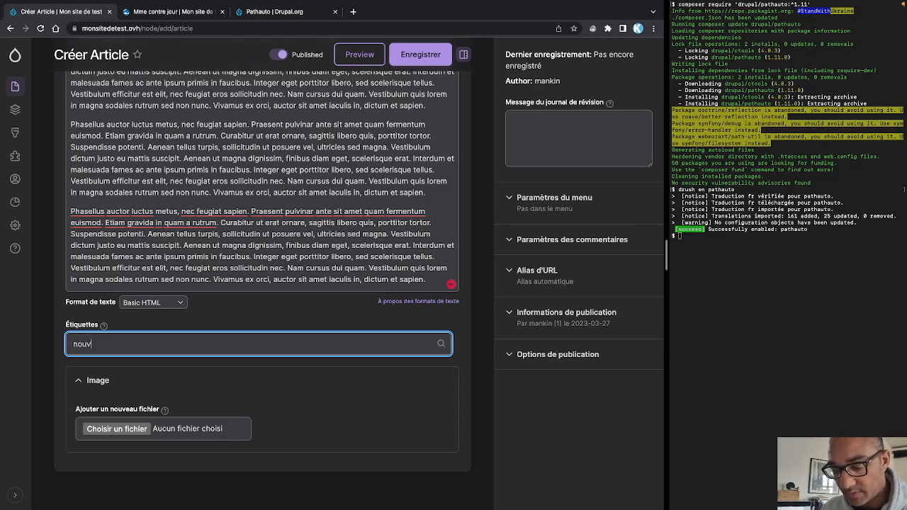
key("Tab")
key("Tab")
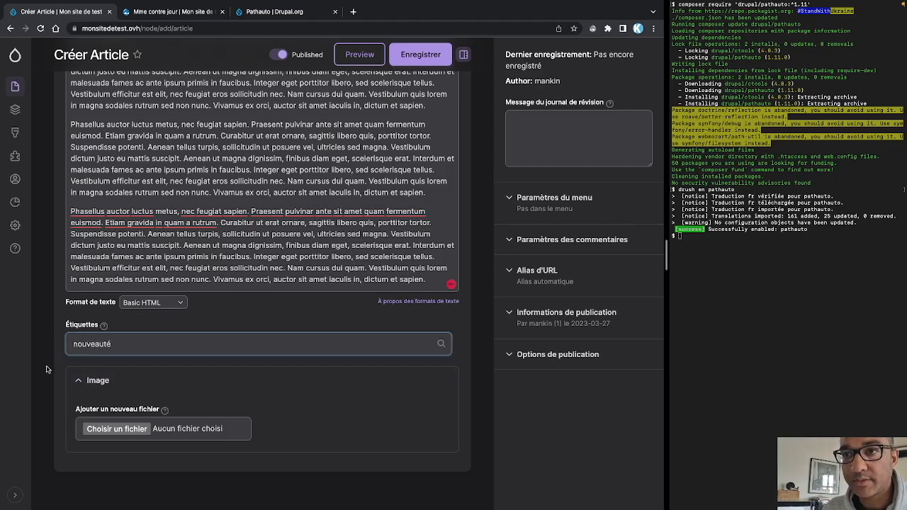
scroll(416, 93, "up", 2)
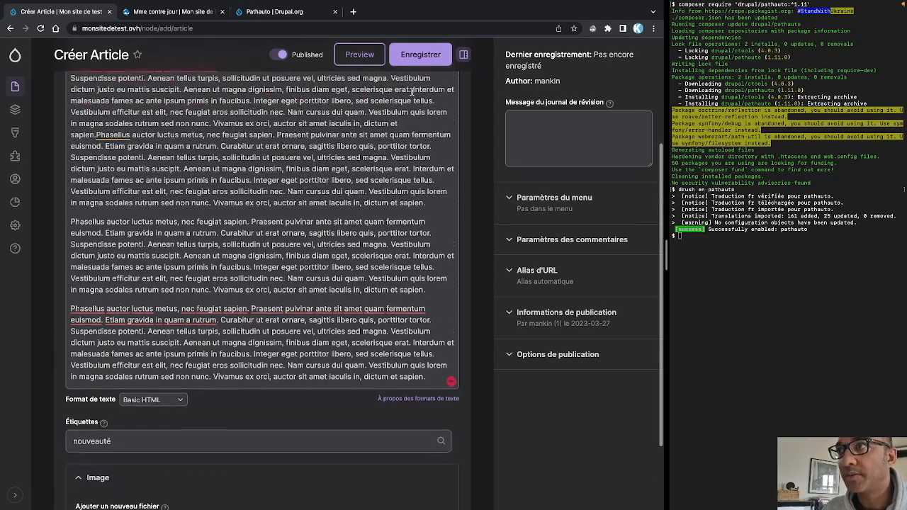
left_click(405, 56)
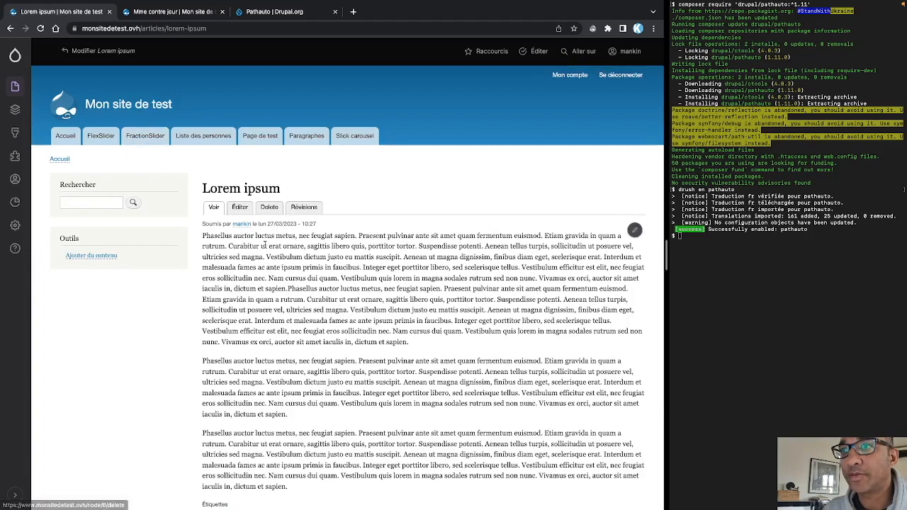
Step: Look through the published Lorem ipsum article down to its tag, comment form and footer
scroll(290, 299, "down", 5)
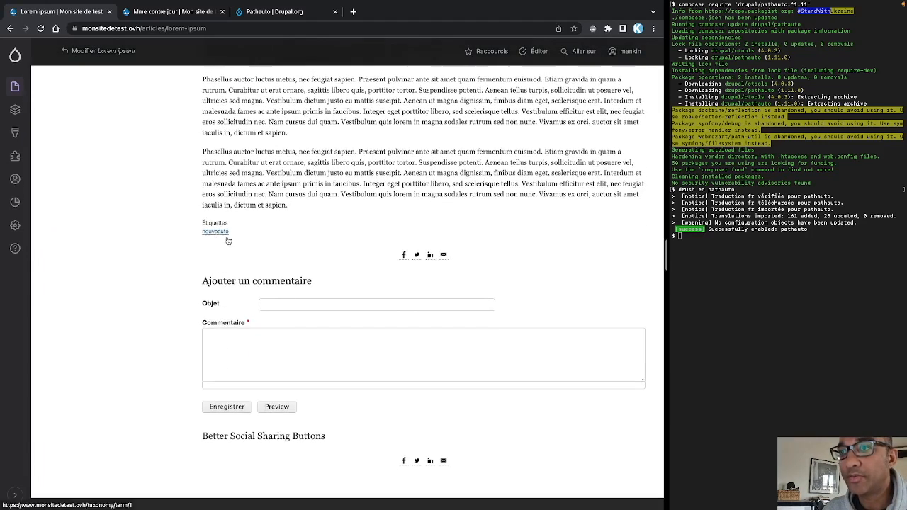
scroll(249, 304, "down", 2)
scroll(409, 375, "up", 10)
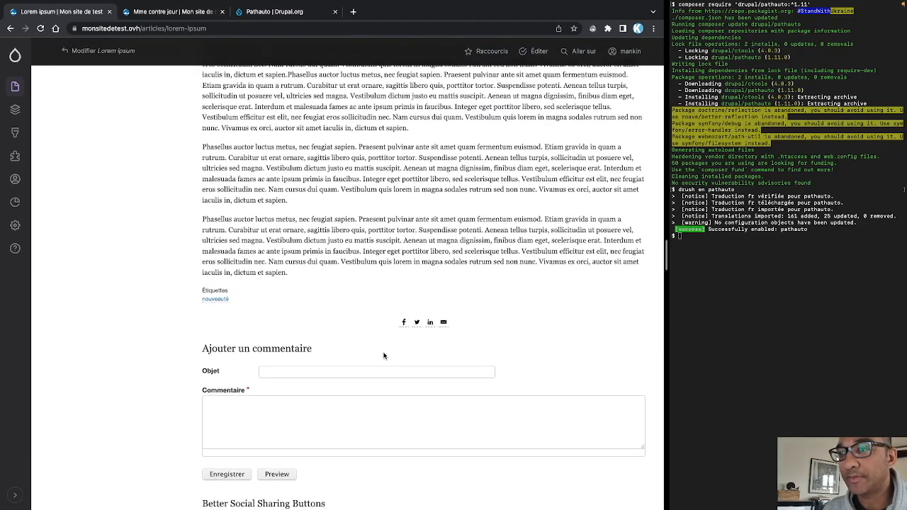
scroll(369, 305, "down", 10)
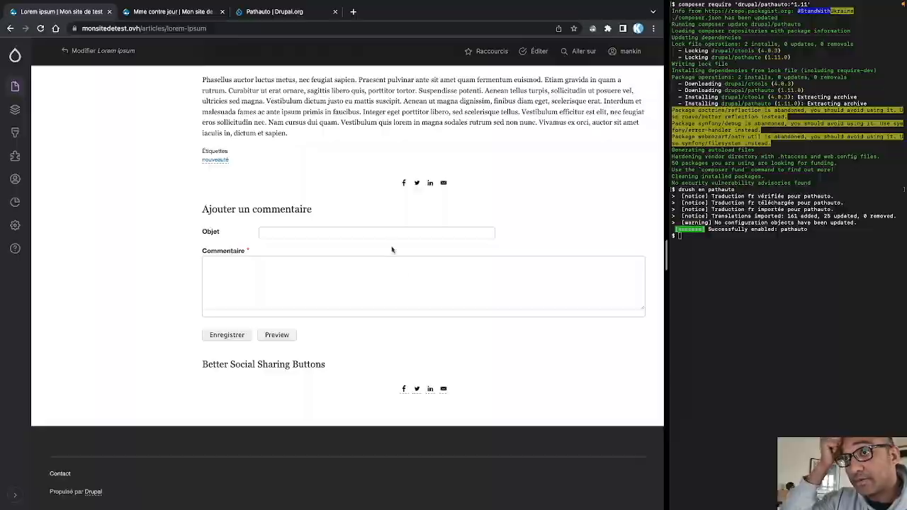
scroll(392, 251, "up", 10)
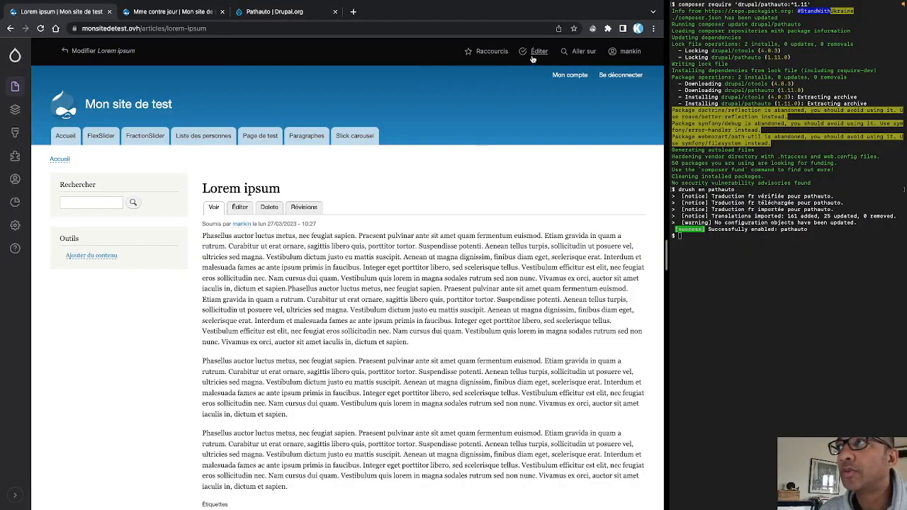
Step: Find the URL alias administration by searching for path, and open the Articles pattern for editing
left_click(584, 52)
type("path")
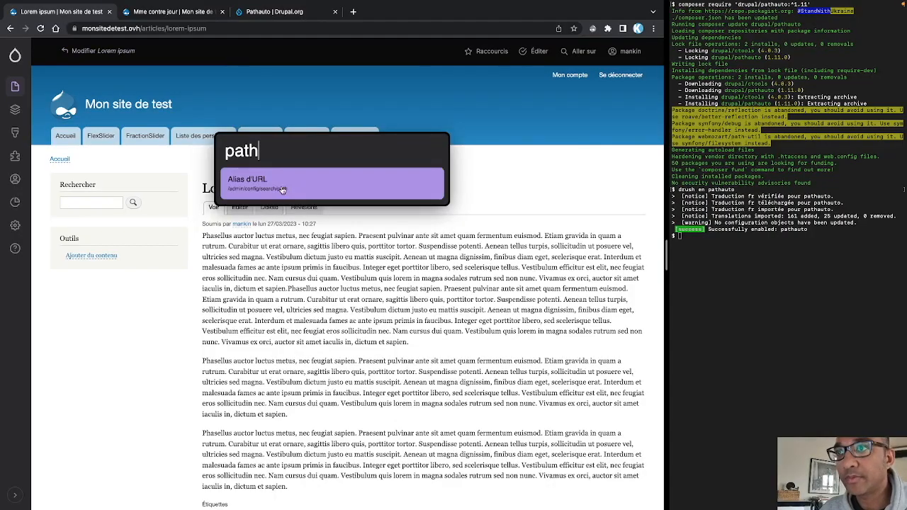
left_click(282, 185)
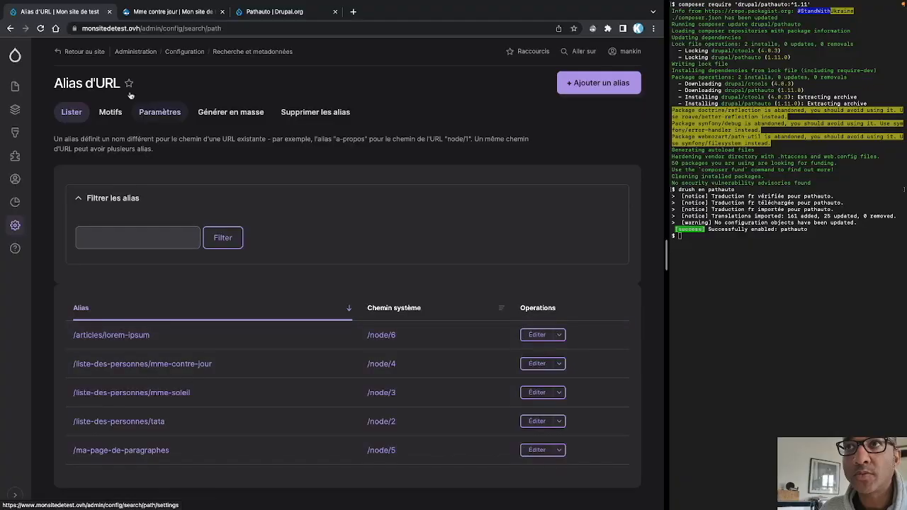
left_click(115, 116)
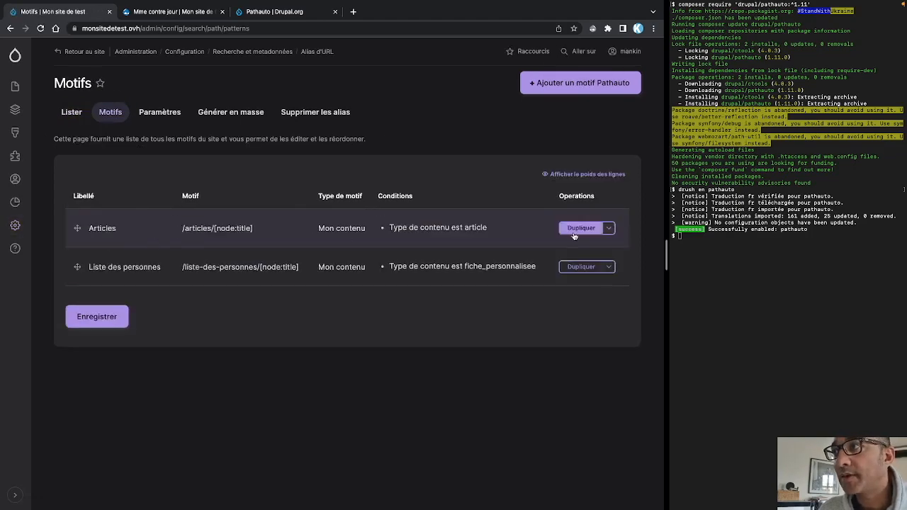
left_click(608, 228)
left_click(570, 244)
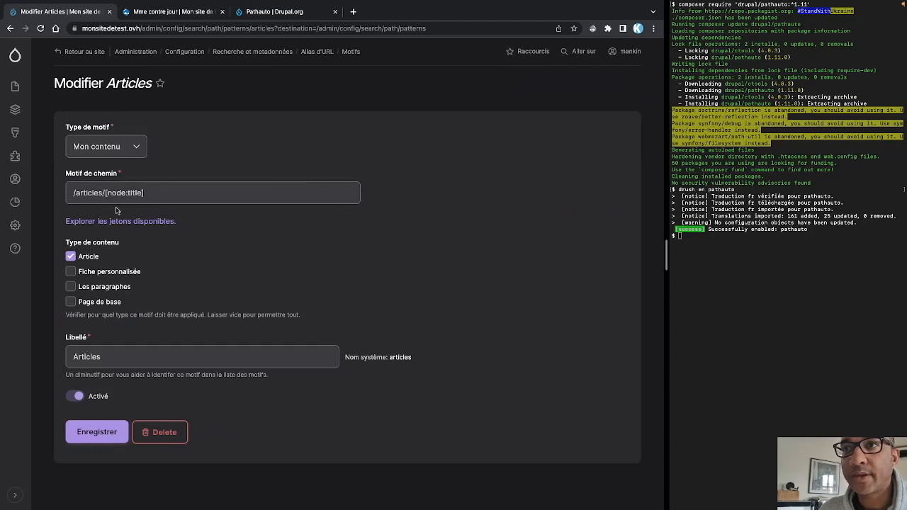
Step: Add a slash before [node:title] in the Articles path pattern and browse the available tokens
left_click(106, 192)
type("/")
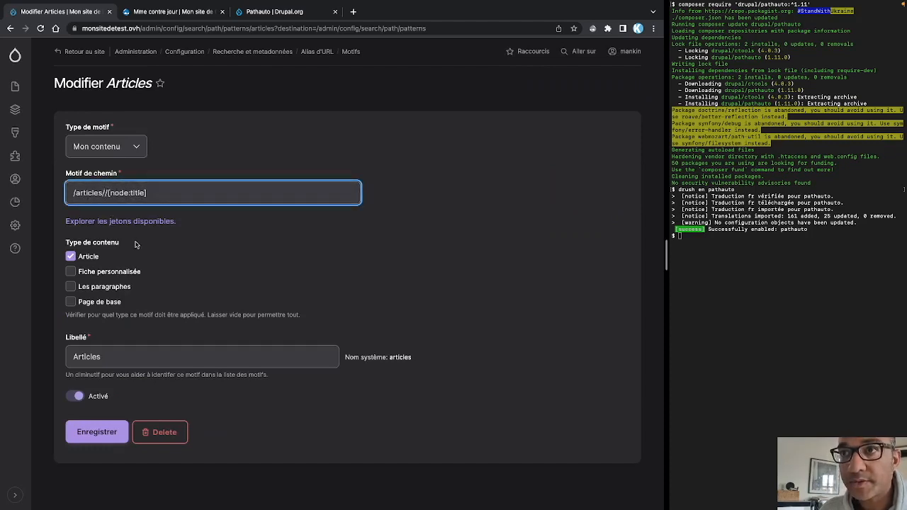
left_click(136, 223)
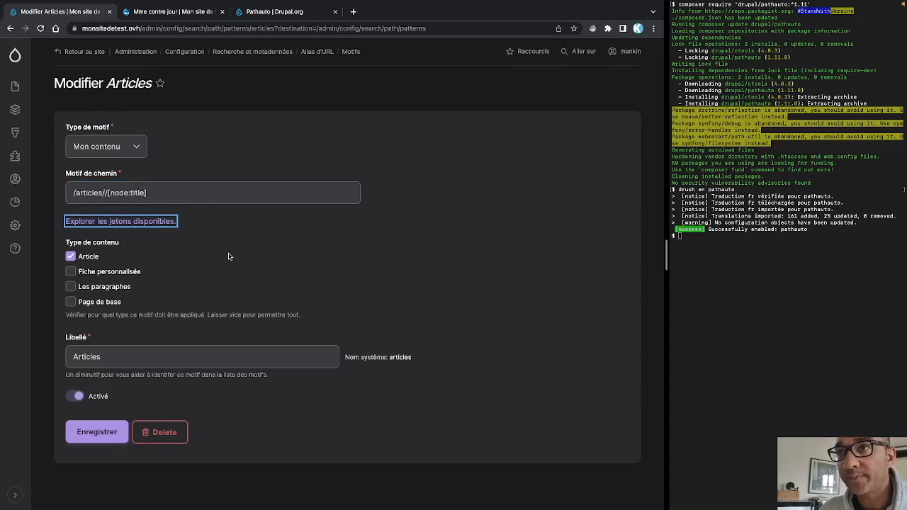
scroll(461, 418, "down", 3)
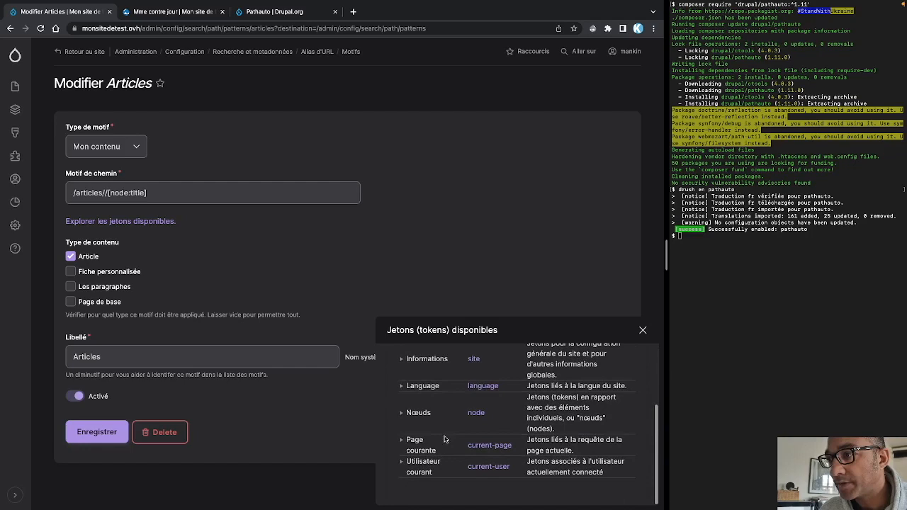
scroll(401, 418, "up", 3)
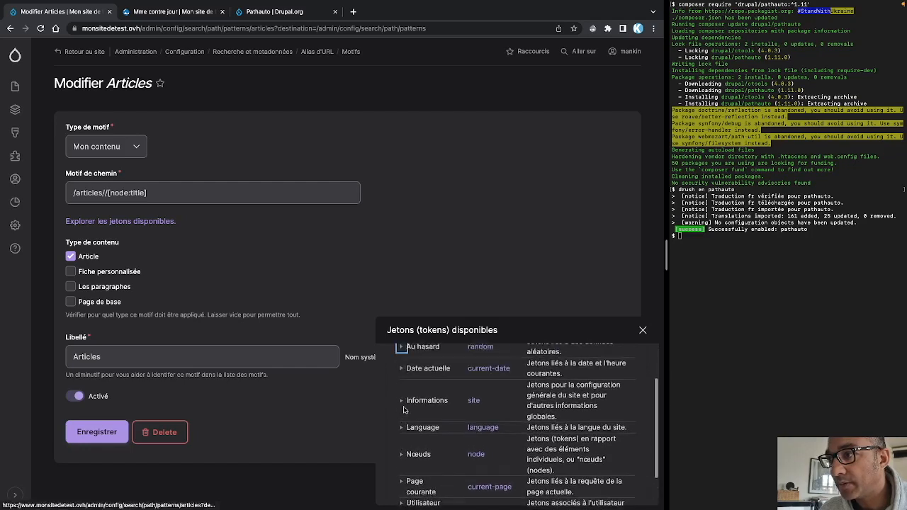
scroll(413, 438, "down", 3)
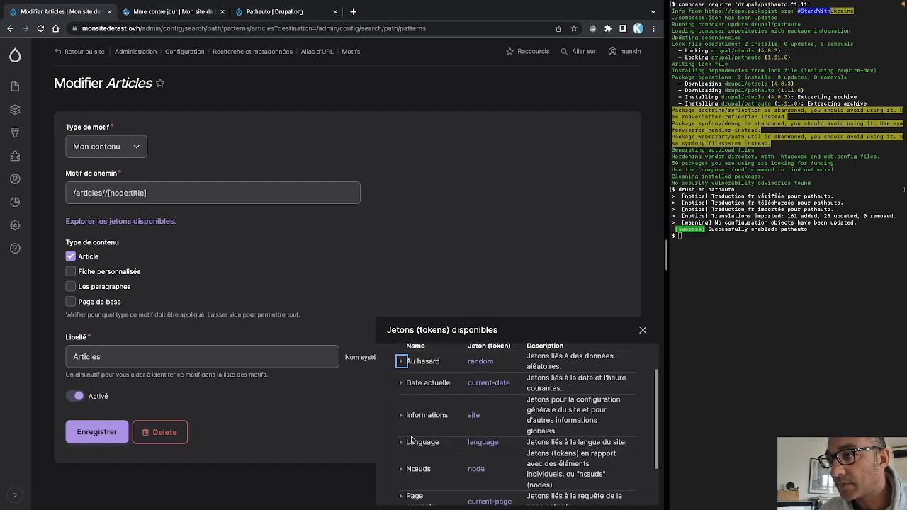
Step: Insert the Étiquettes node token [node:field_tags] between the two slashes of the path pattern and save the pattern
left_click(401, 412)
scroll(459, 427, "down", 3)
scroll(458, 426, "down", 5)
scroll(459, 433, "down", 5)
scroll(460, 432, "down", 5)
scroll(459, 432, "down", 4)
scroll(459, 432, "down", 4)
scroll(457, 432, "down", 2)
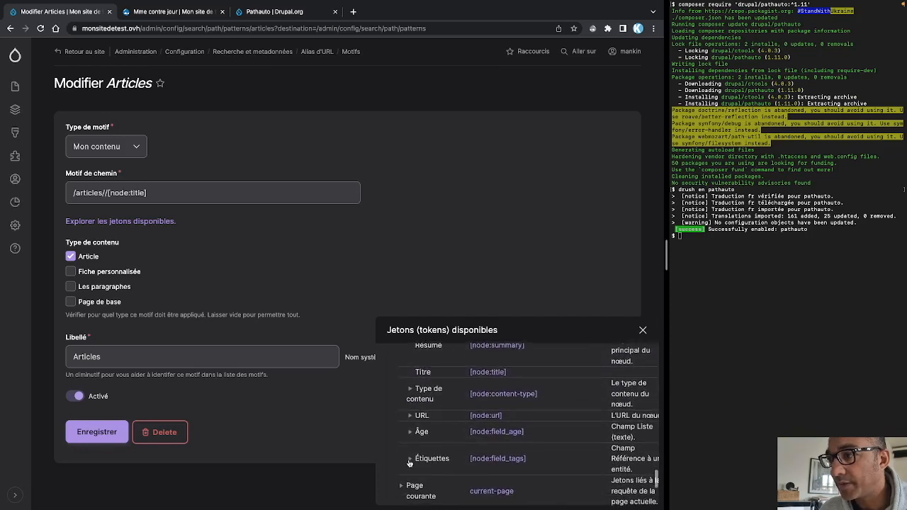
left_click(496, 459)
left_click(95, 434)
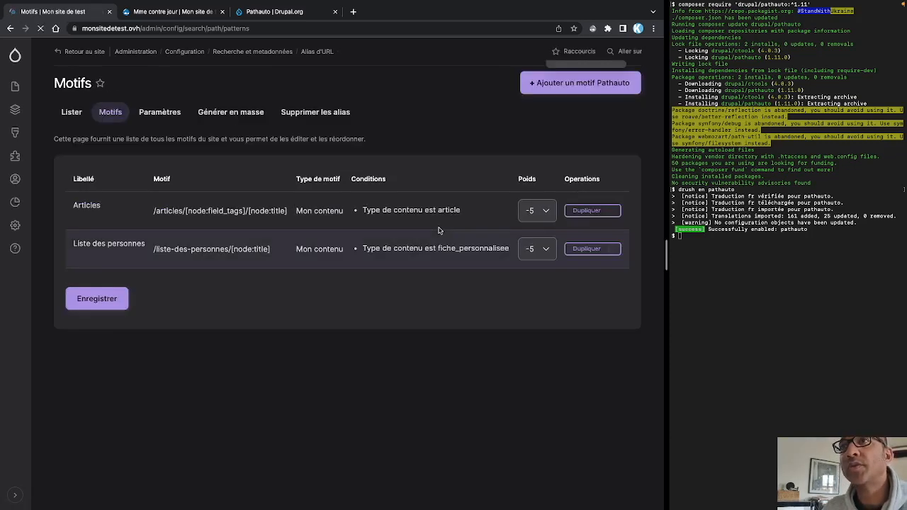
Step: Open the Lorem ipsum article from the site's home page and check its tag and current URL
left_click(168, 13)
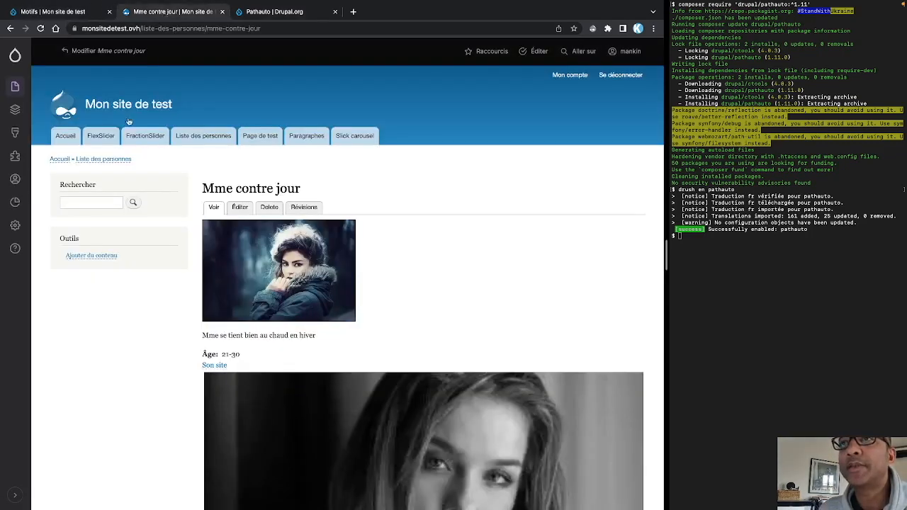
left_click(62, 108)
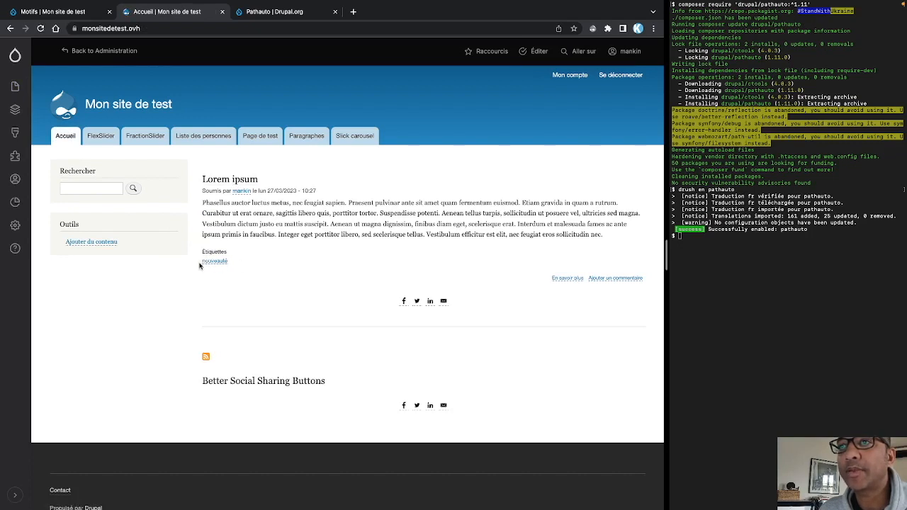
double_click(230, 265)
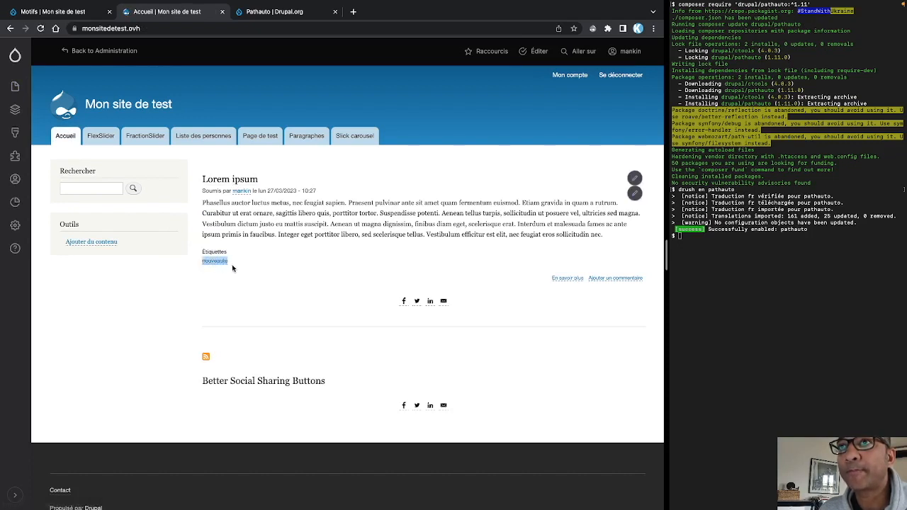
left_click(234, 181)
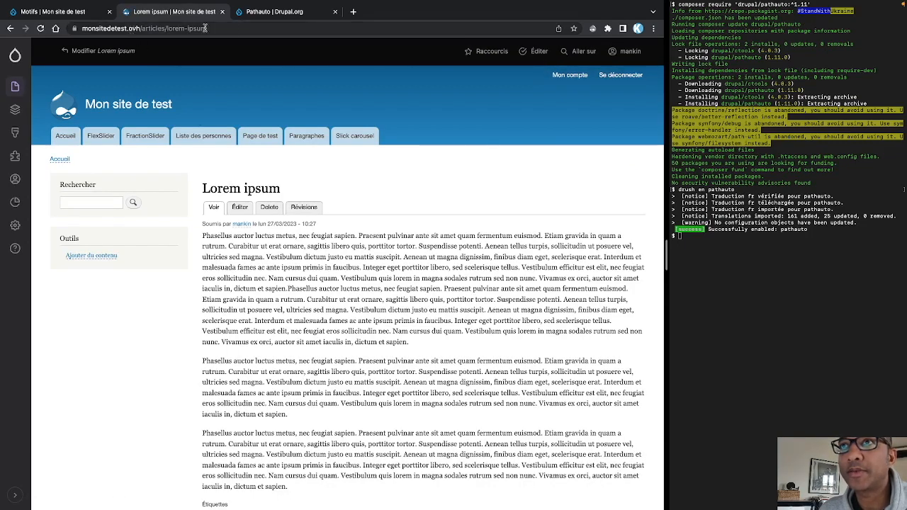
left_click(166, 28)
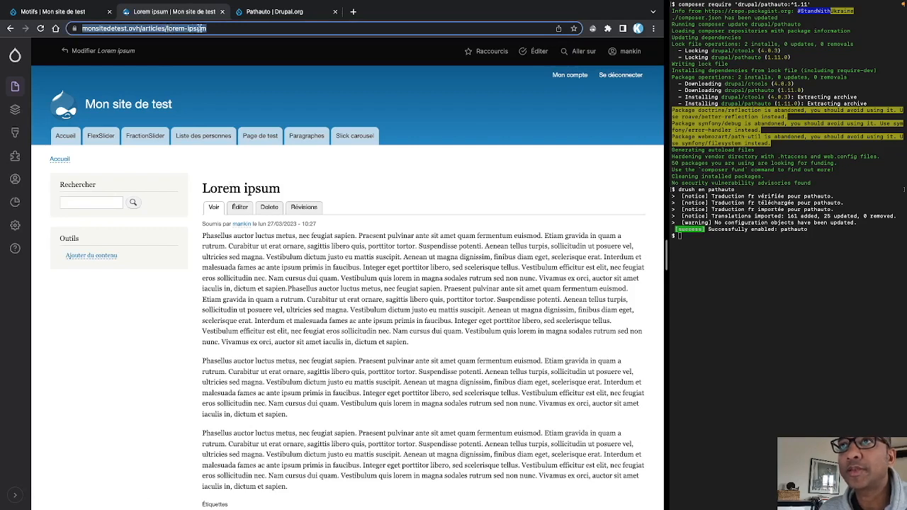
Step: Return to the alias patterns and bulk-regenerate the URL aliases for all Mon contenu paths
left_click(68, 11)
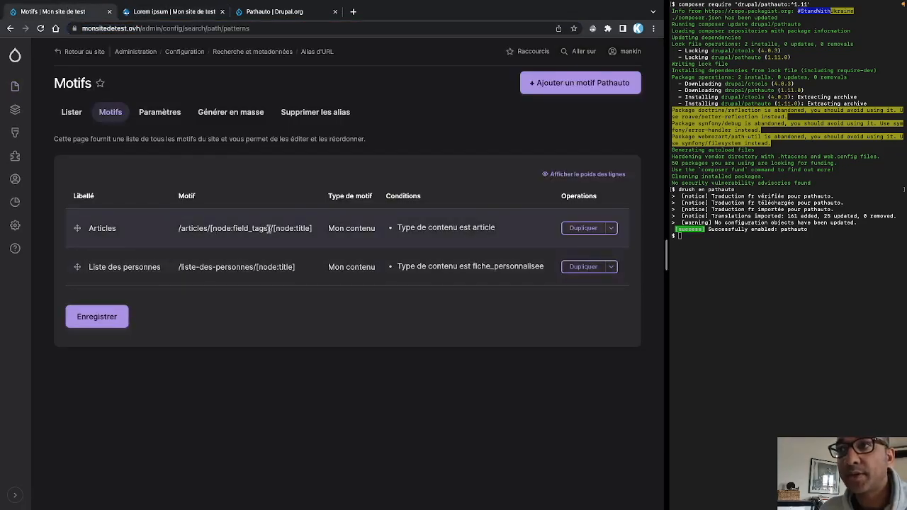
left_click_drag(269, 228, 212, 228)
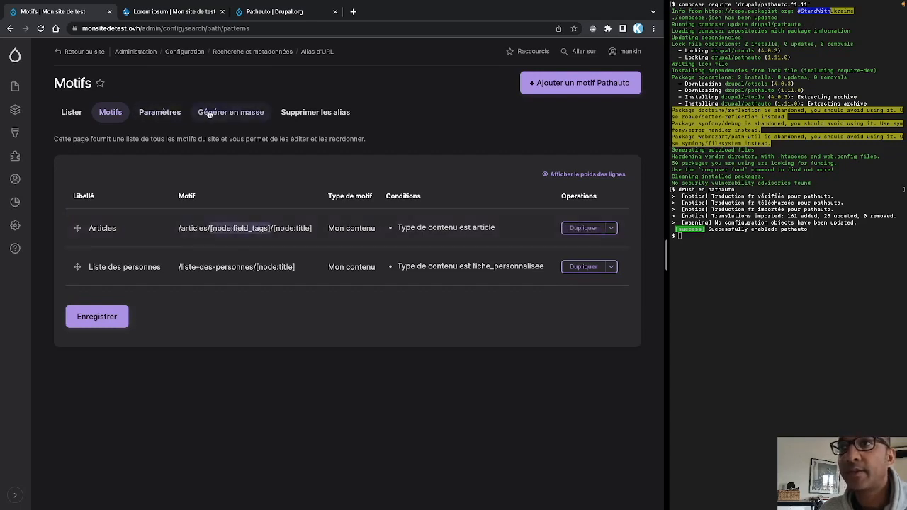
left_click(238, 115)
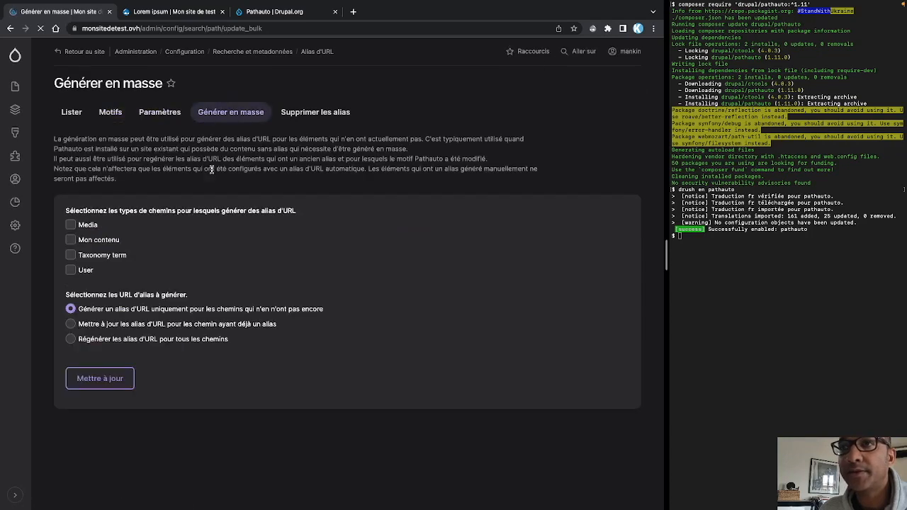
left_click(70, 240)
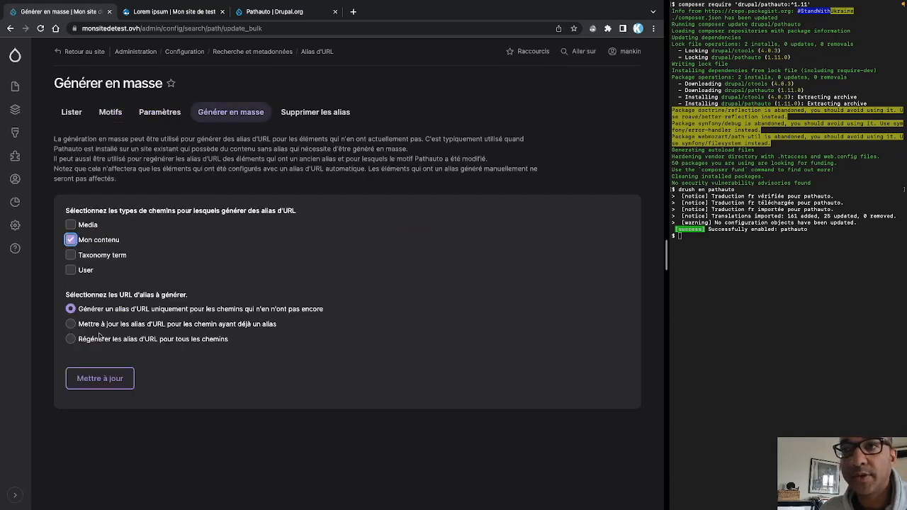
left_click(71, 340)
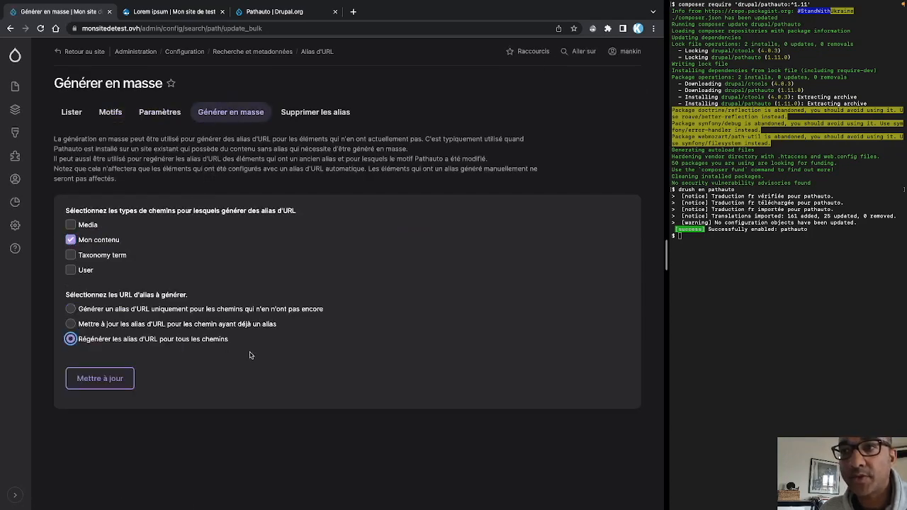
left_click(97, 381)
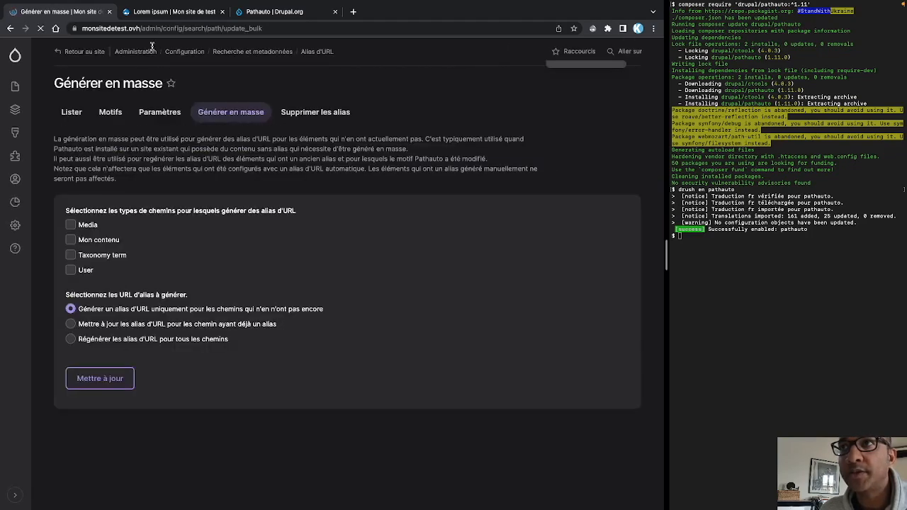
Step: Reopen the Lorem ipsum article from the home page and check its regenerated URL path
left_click(173, 11)
left_click(10, 29)
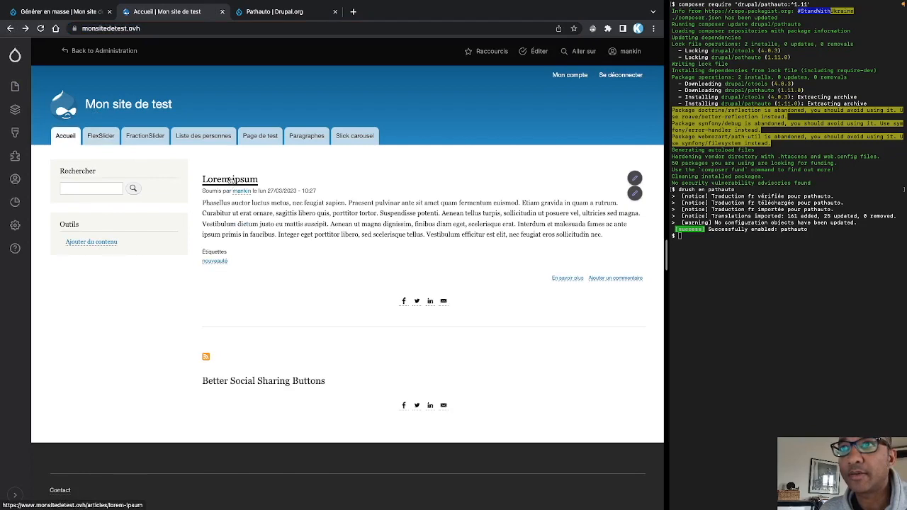
left_click(231, 181)
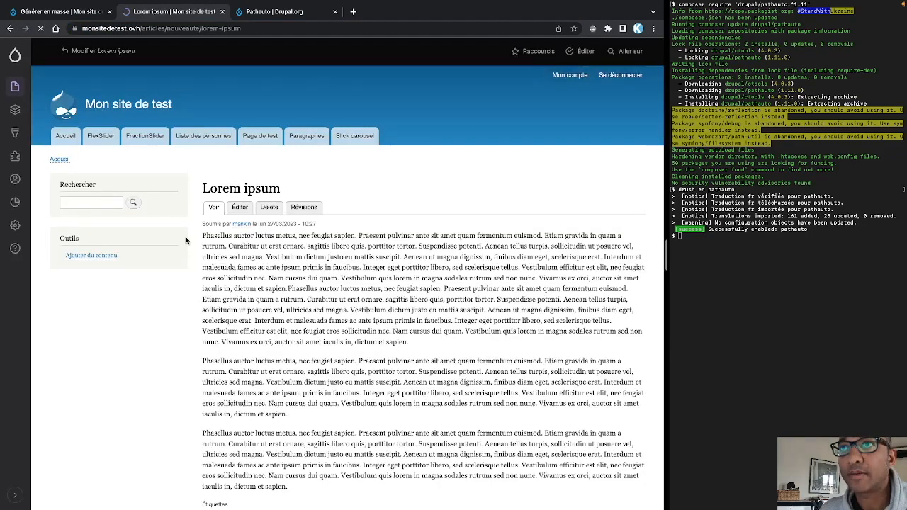
left_click_drag(141, 28, 255, 34)
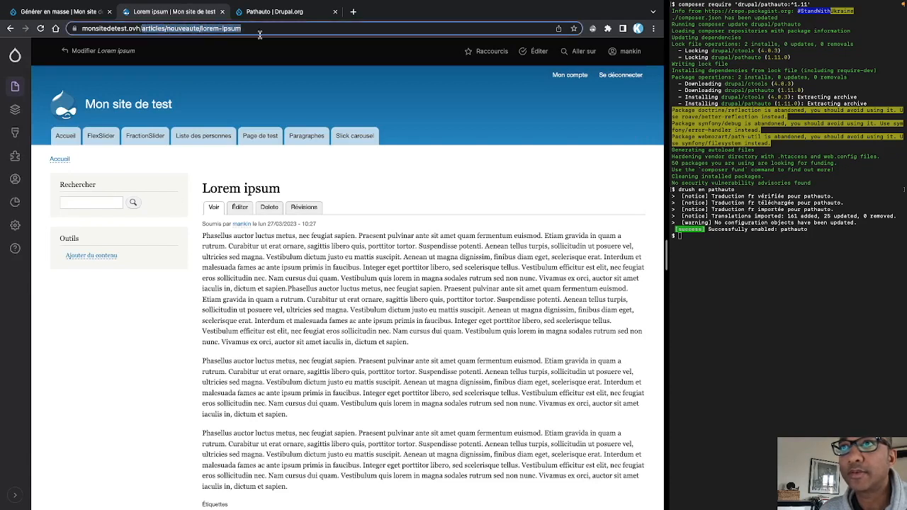
left_click(135, 383)
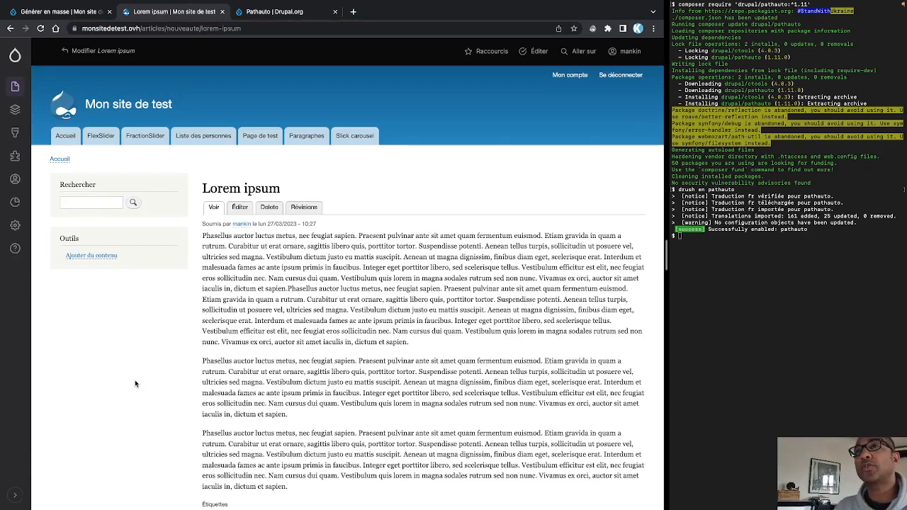